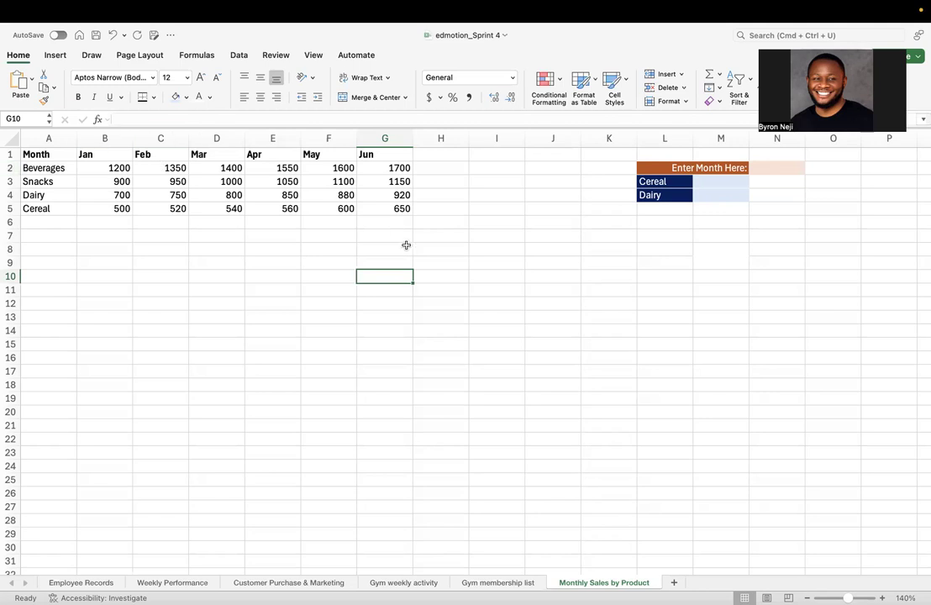
Review the Gym weekly activity and Gym membership list sheets, examining how the UserID values are arranged down the first column
{"action": "left_click", "coordinate": [407, 582]}
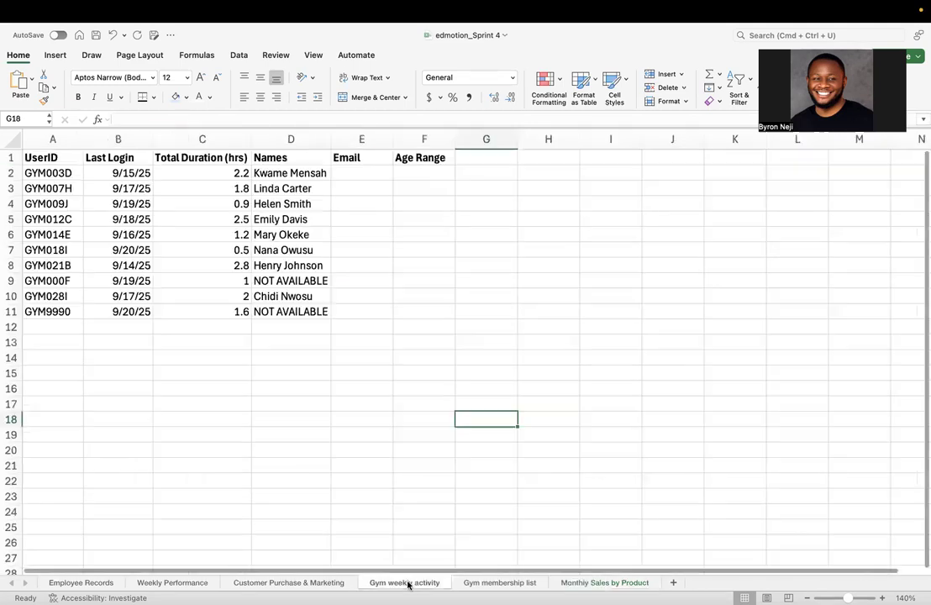
{"action": "left_click", "coordinate": [499, 582]}
{"action": "left_click", "coordinate": [318, 268]}
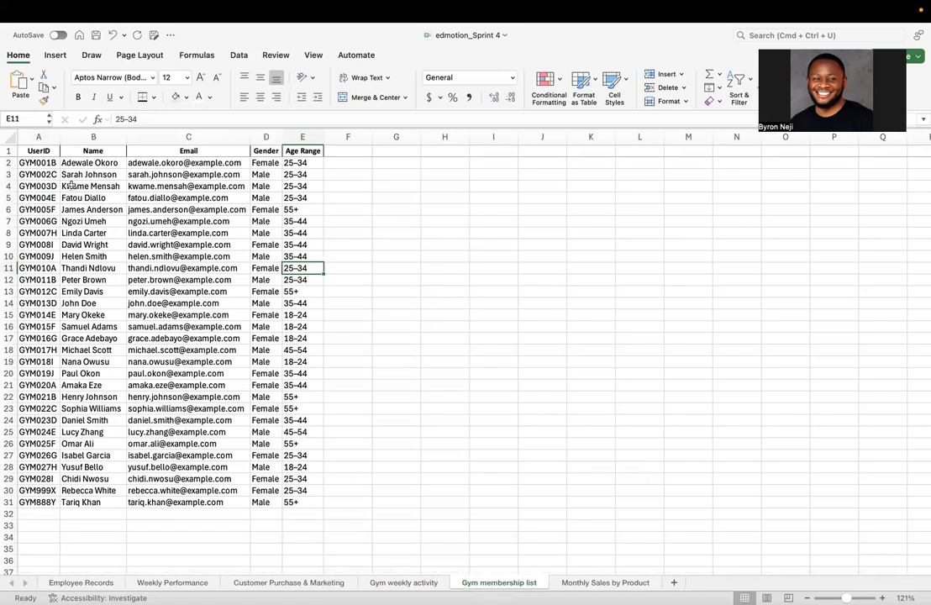
{"action": "left_click", "coordinate": [34, 163]}
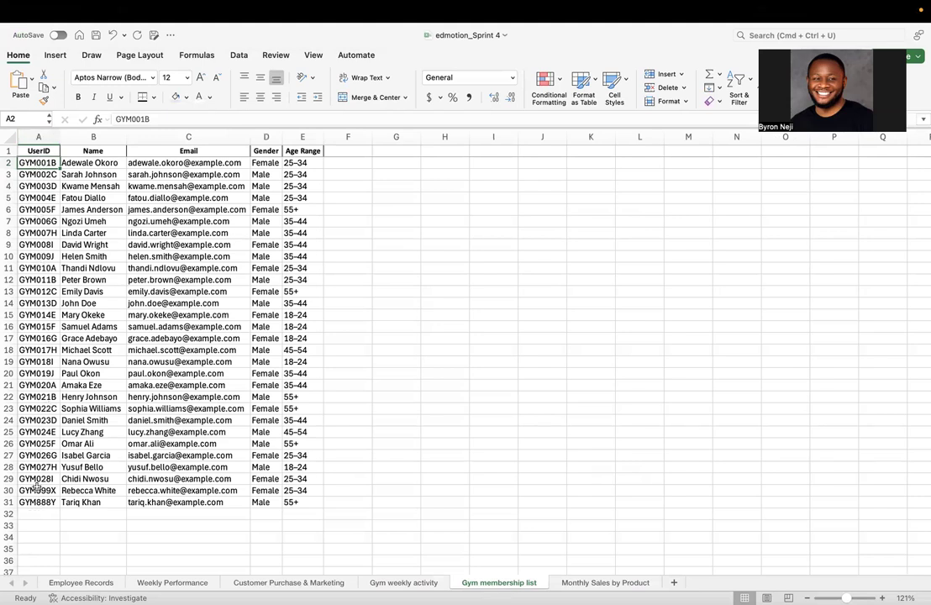
{"action": "left_click", "coordinate": [34, 175]}
{"action": "left_click", "coordinate": [37, 199]}
{"action": "left_click", "coordinate": [41, 242]}
{"action": "left_click", "coordinate": [40, 276]}
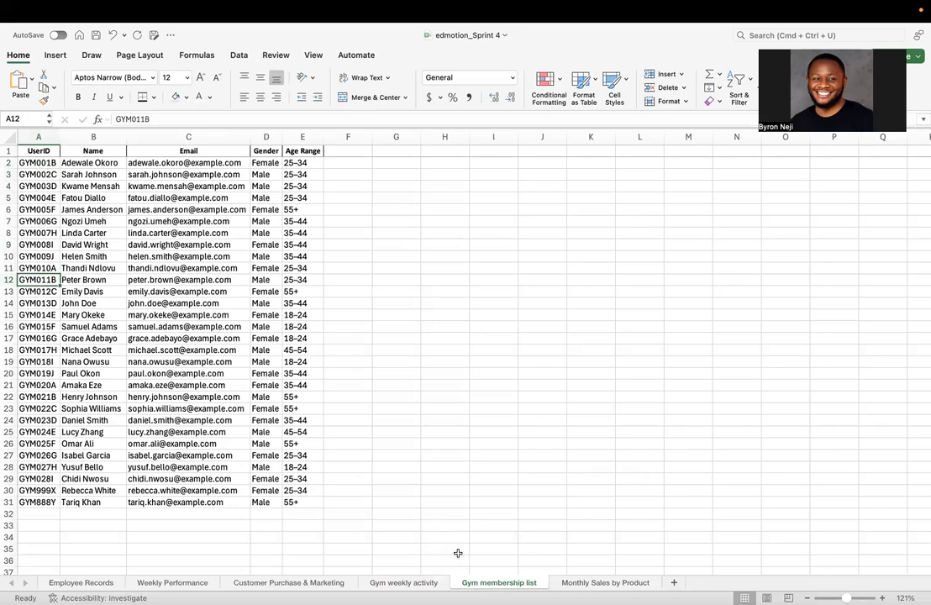
Examine the Monthly Sales by Product sheet's layout, with month headers from Jan to Jun and product names in column A
{"action": "left_click", "coordinate": [592, 583]}
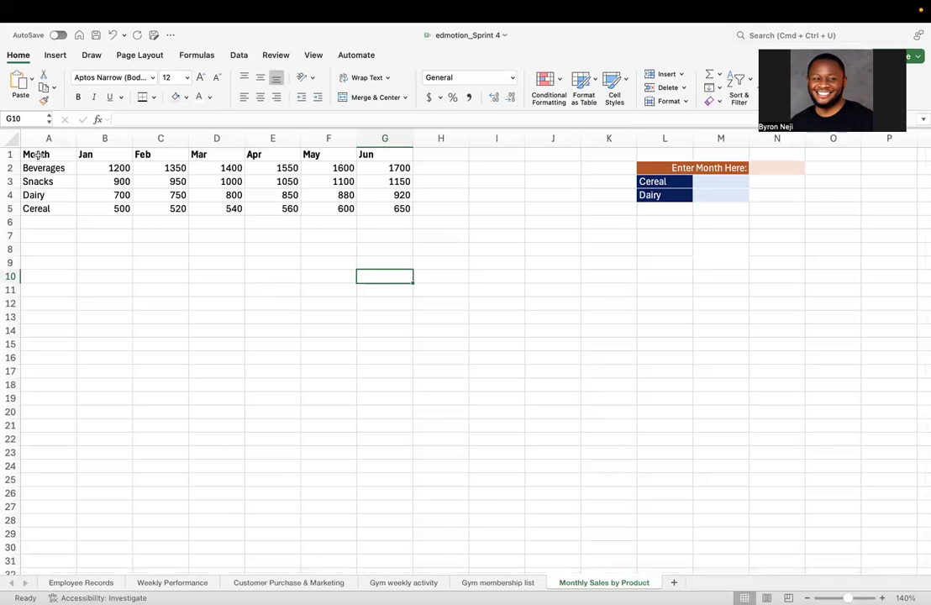
{"action": "left_click", "coordinate": [84, 158]}
{"action": "left_click", "coordinate": [156, 155]}
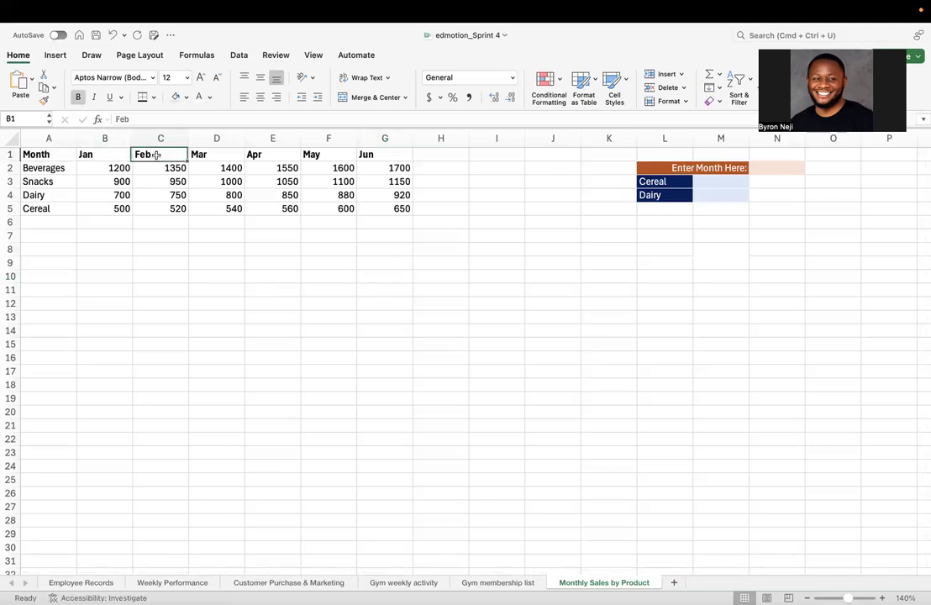
{"action": "left_click", "coordinate": [200, 156]}
{"action": "left_click", "coordinate": [255, 156]}
{"action": "left_click", "coordinate": [311, 156]}
{"action": "left_click", "coordinate": [367, 155]}
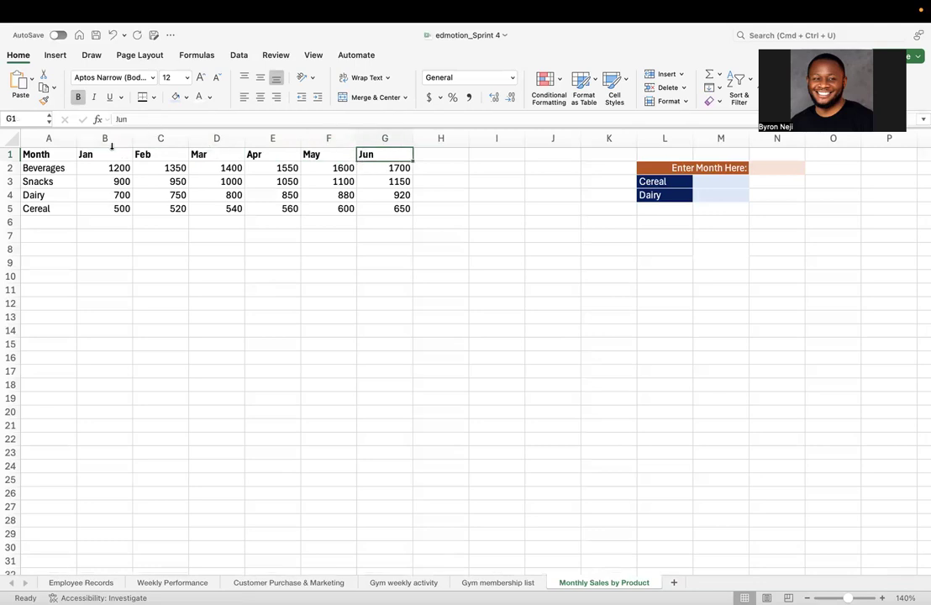
{"action": "left_click", "coordinate": [42, 168]}
{"action": "left_click", "coordinate": [38, 195]}
{"action": "left_click", "coordinate": [39, 237]}
{"action": "left_click", "coordinate": [39, 263]}
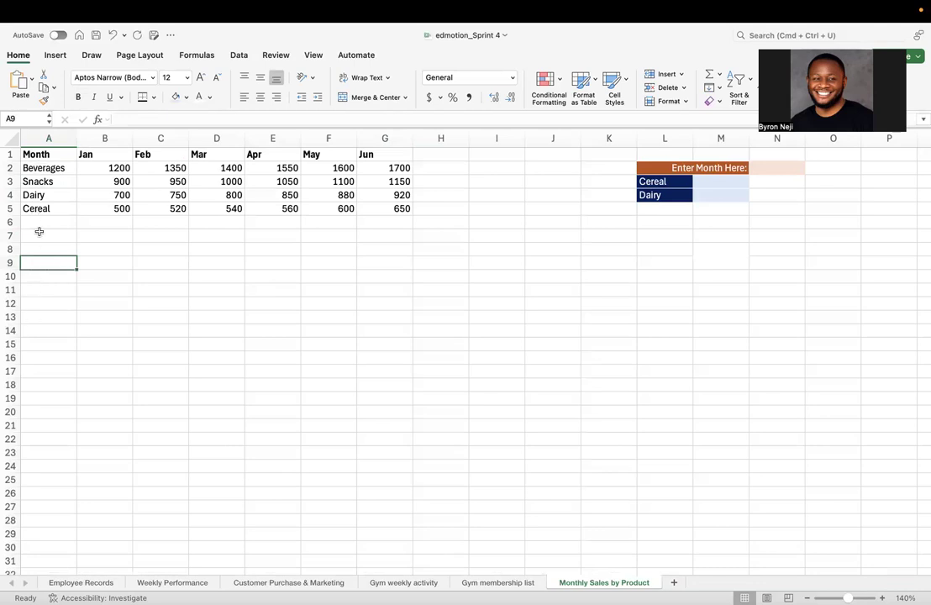
Trace the header row from Month across the month names to examine the table's horizontal lookup direction
{"action": "left_click", "coordinate": [31, 155]}
{"action": "left_click", "coordinate": [83, 165]}
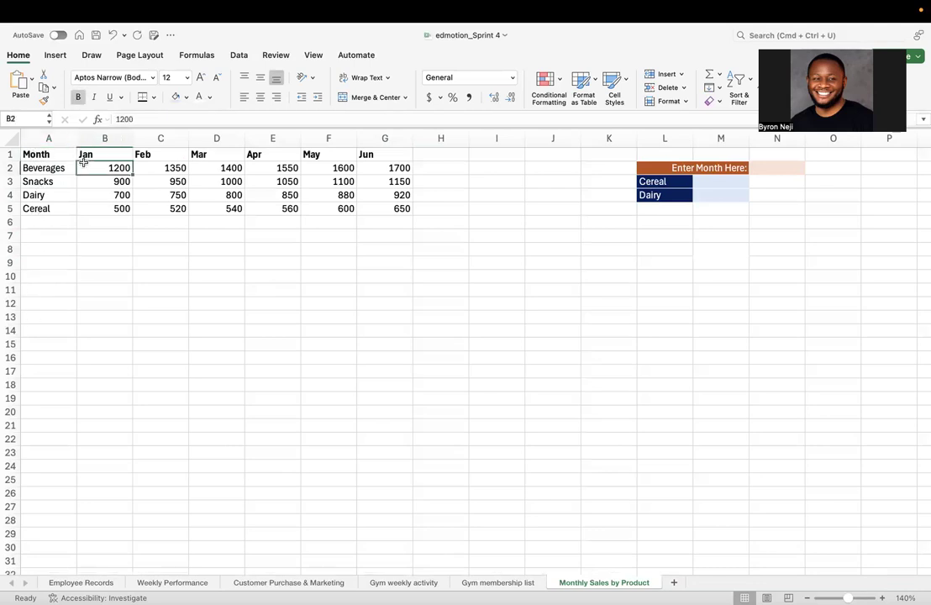
{"action": "left_click", "coordinate": [68, 154]}
{"action": "left_click", "coordinate": [84, 154]}
{"action": "left_click", "coordinate": [52, 157]}
{"action": "left_click", "coordinate": [82, 154]}
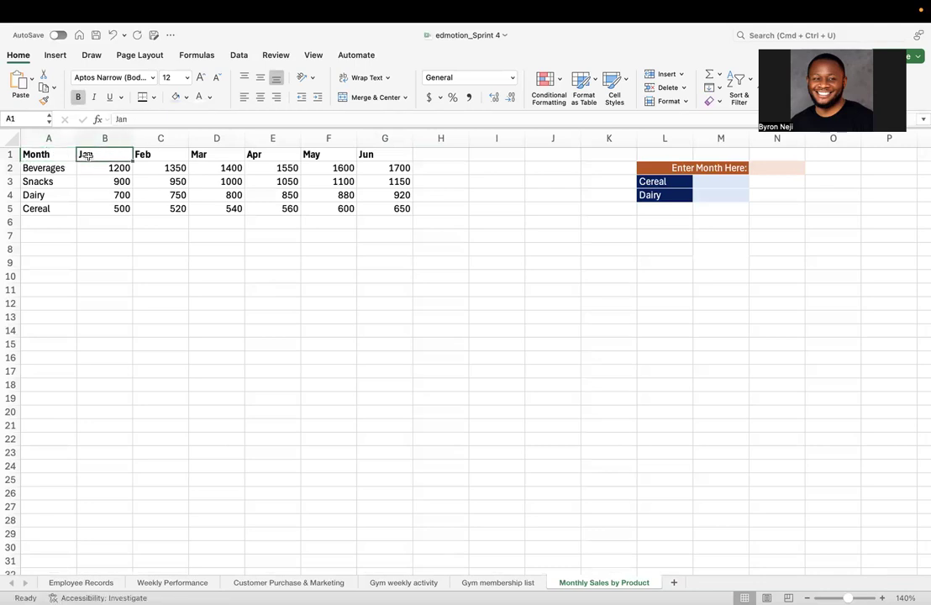
{"action": "left_click", "coordinate": [61, 155]}
{"action": "left_click", "coordinate": [101, 155]}
{"action": "left_click", "coordinate": [141, 154]}
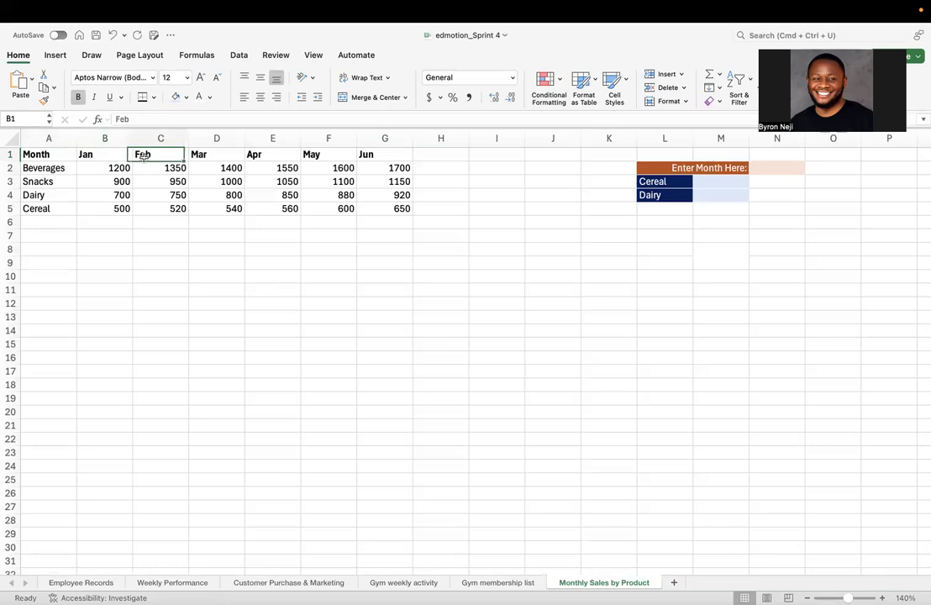
{"action": "left_click", "coordinate": [200, 154]}
{"action": "left_click", "coordinate": [266, 155]}
{"action": "left_click", "coordinate": [313, 154]}
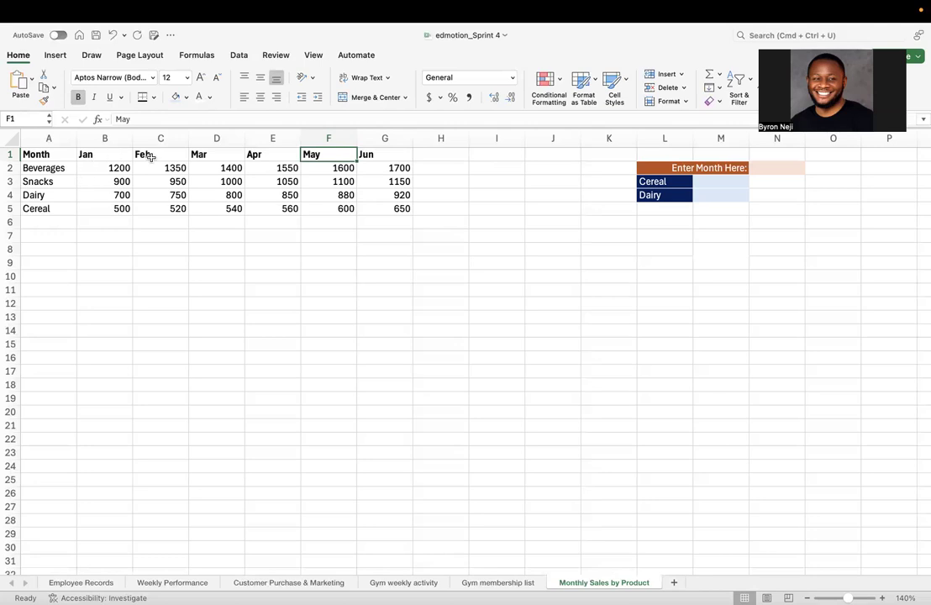
{"action": "left_click", "coordinate": [211, 154]}
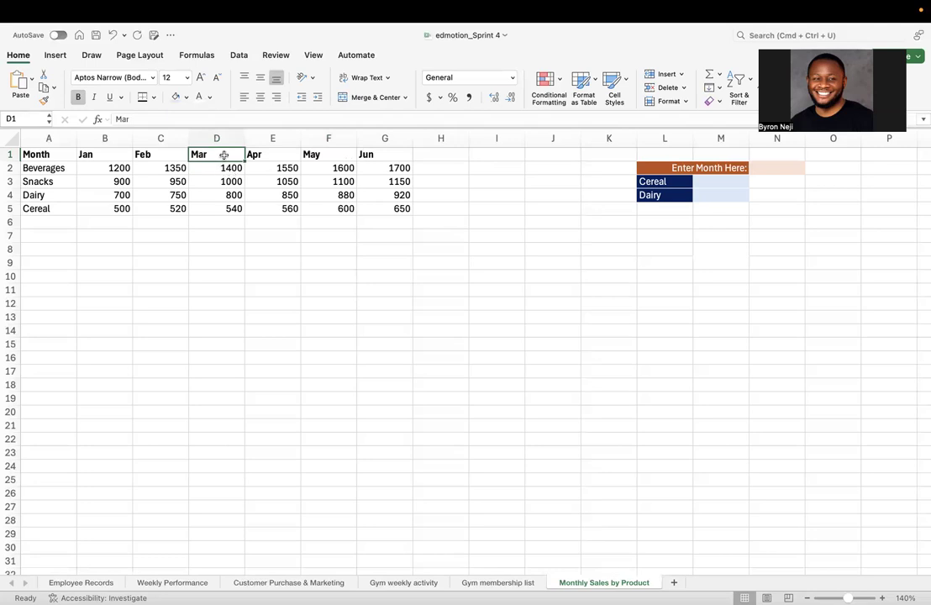
{"action": "left_click", "coordinate": [70, 179]}
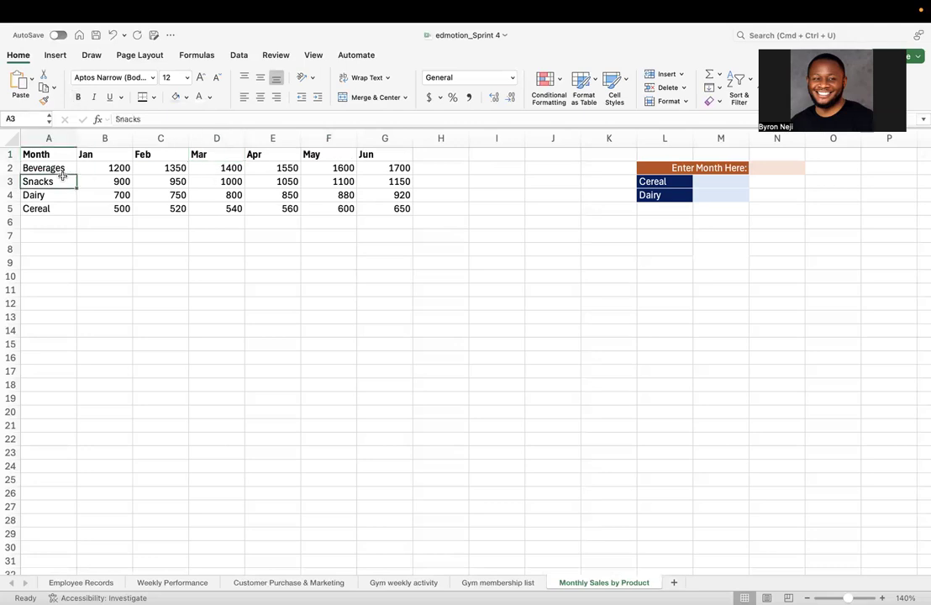
{"action": "left_click", "coordinate": [234, 156]}
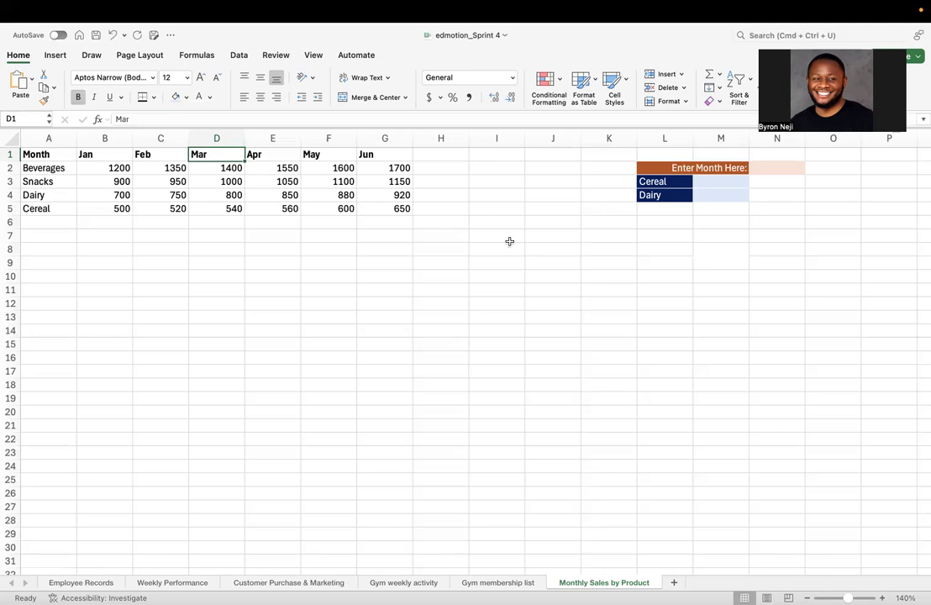
Switch to the Sublime Text notes and remove the blank line between the VLOOKUP heading and its argument list
{"action": "mouse_move", "coordinate": [479, 592]}
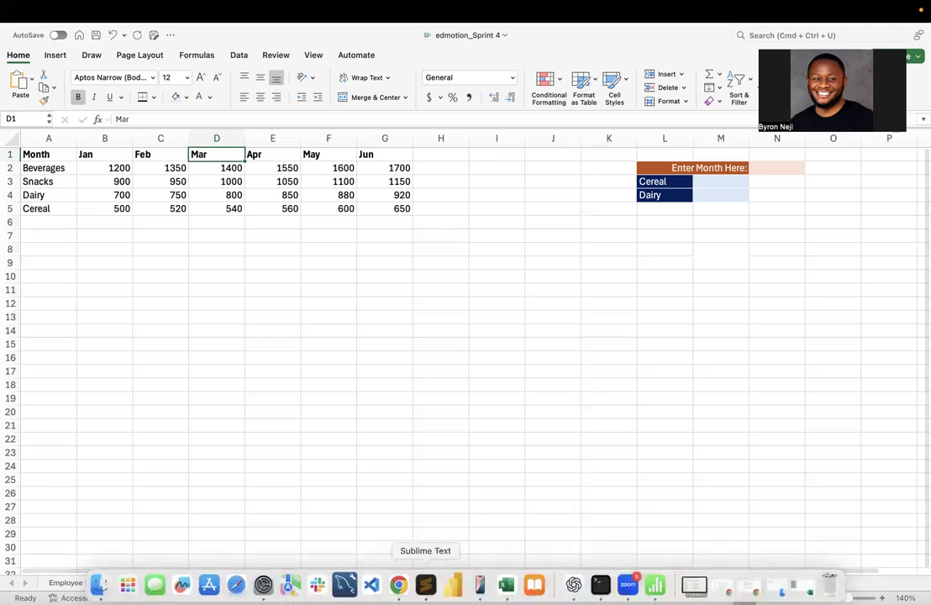
{"action": "left_click", "coordinate": [426, 584]}
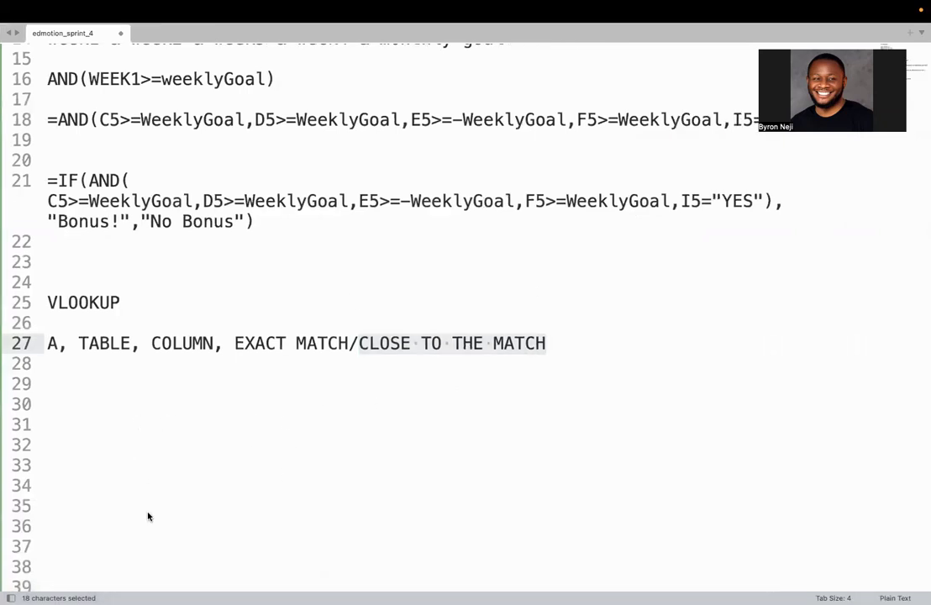
{"action": "left_click", "coordinate": [86, 345]}
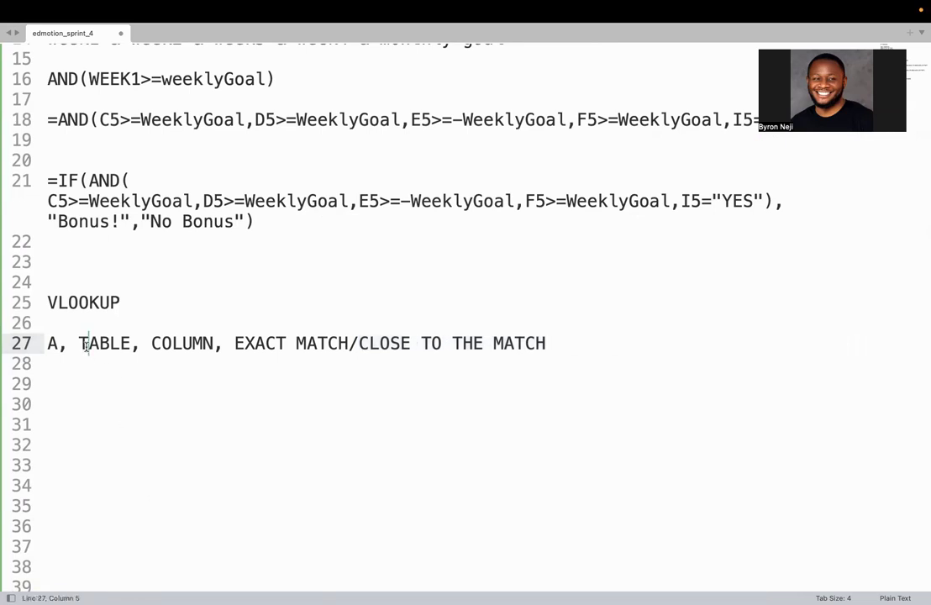
{"action": "left_click", "coordinate": [561, 355]}
{"action": "left_click_drag", "start_coordinate": [141, 355], "coordinate": [25, 323]}
{"action": "left_click", "coordinate": [44, 325]}
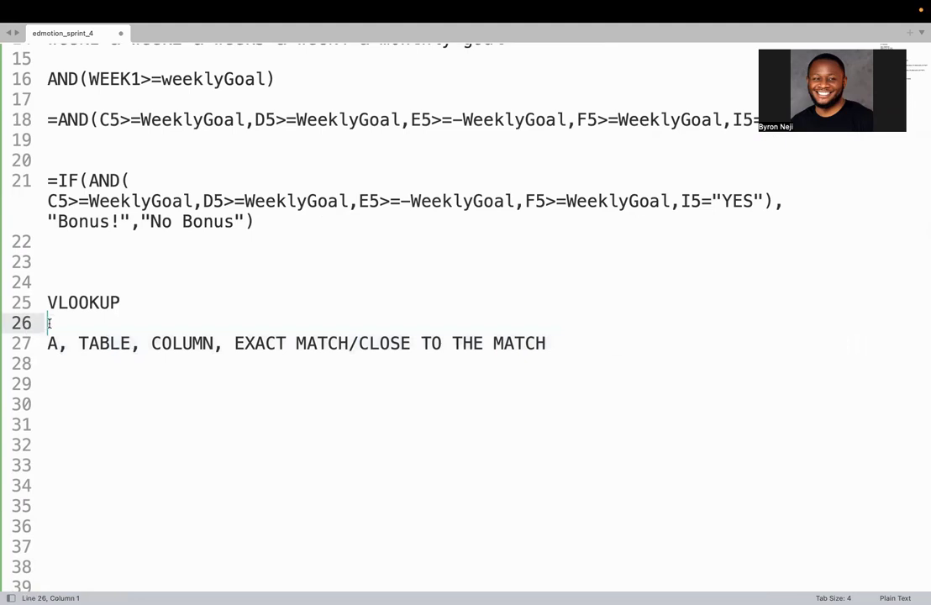
{"action": "key", "text": "BackSpace"}
{"action": "left_click_drag", "start_coordinate": [597, 323], "coordinate": [47, 304]}
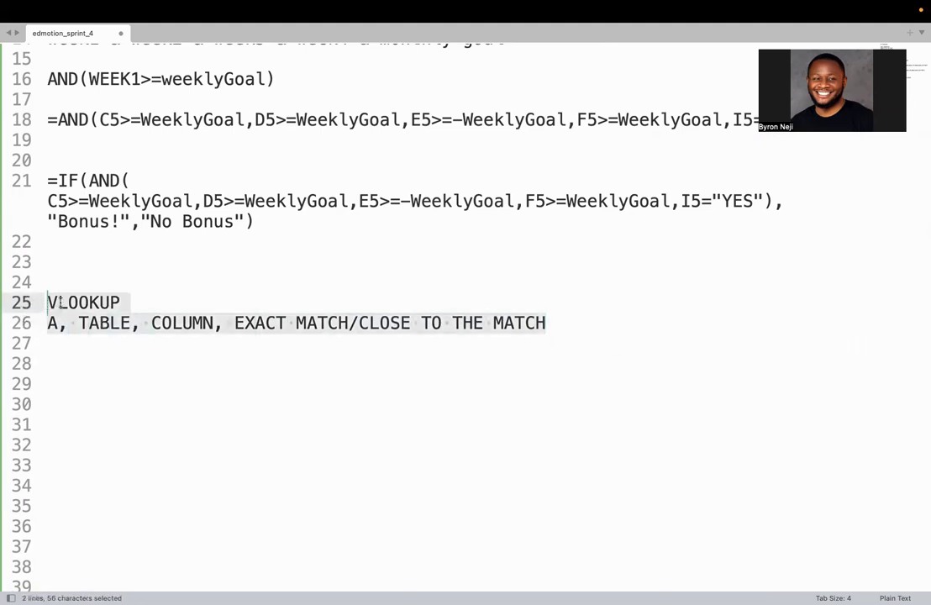
Add an HLOOKUP heading on line 28 and copy the VLOOKUP argument line directly beneath it
{"action": "left_click", "coordinate": [57, 302]}
{"action": "left_click", "coordinate": [72, 372]}
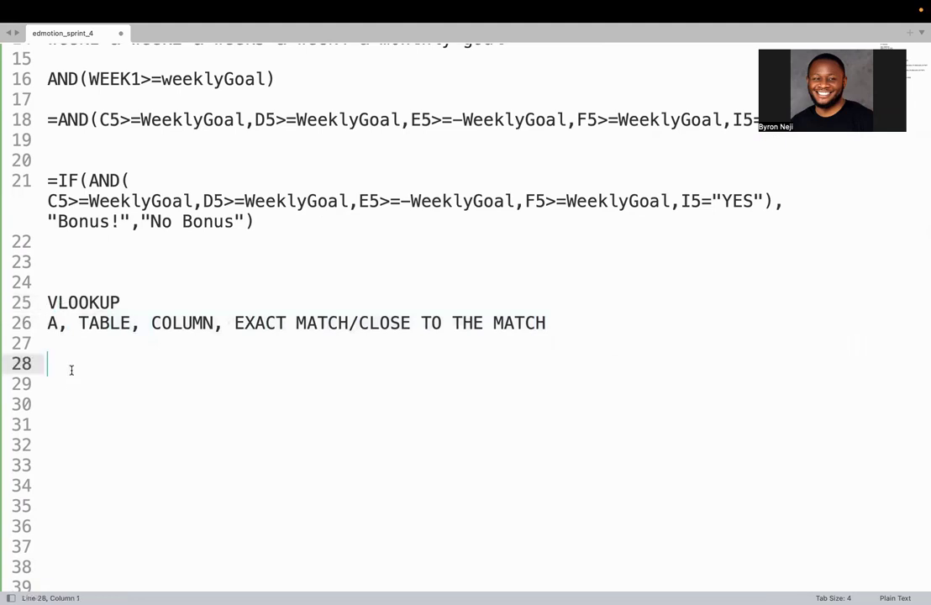
{"action": "type", "text": "HLOOKUP"}
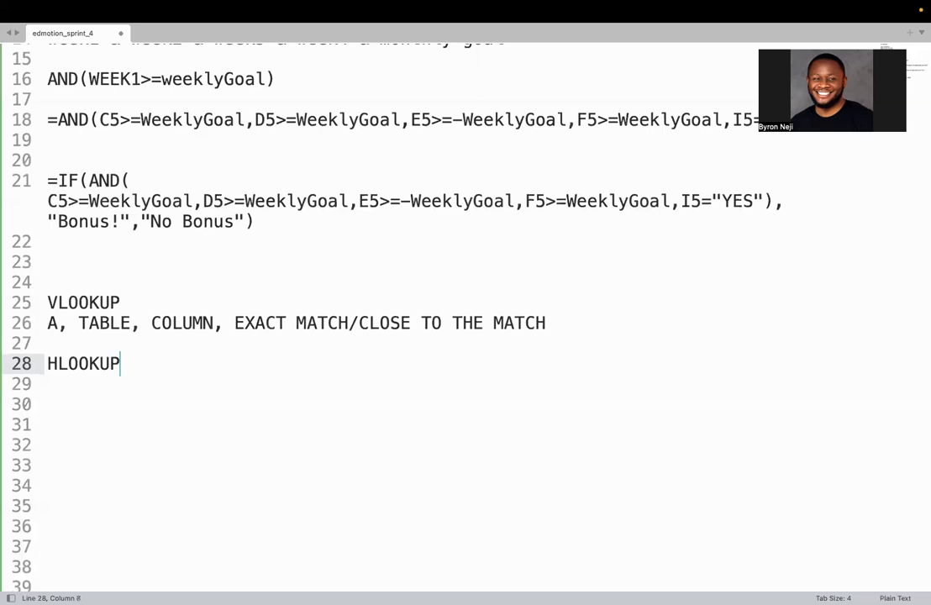
{"action": "key", "text": "Return"}
{"action": "left_click_drag", "start_coordinate": [550, 323], "coordinate": [4, 327]}
{"action": "key", "text": "super+c"}
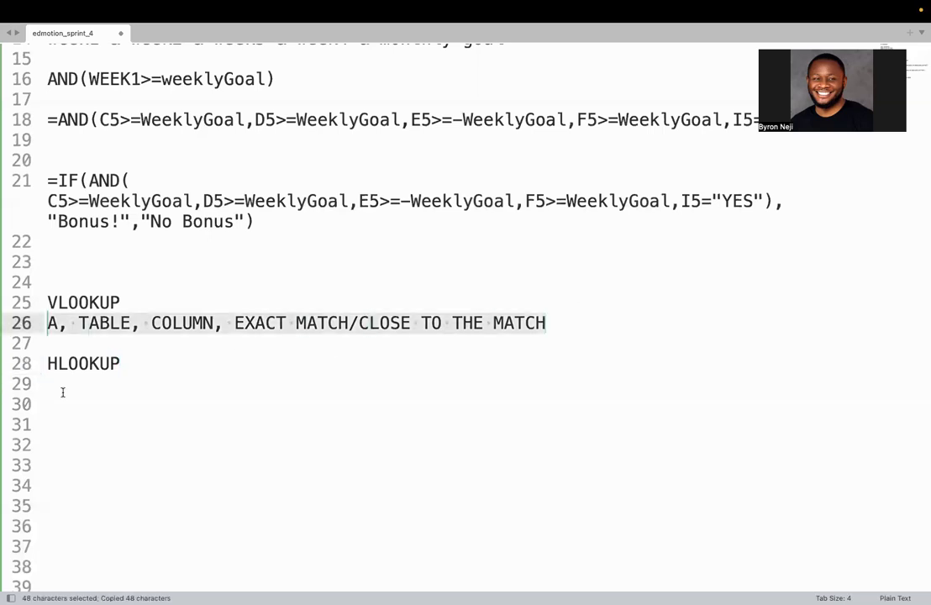
{"action": "left_click", "coordinate": [68, 390]}
{"action": "key", "text": "super+v"}
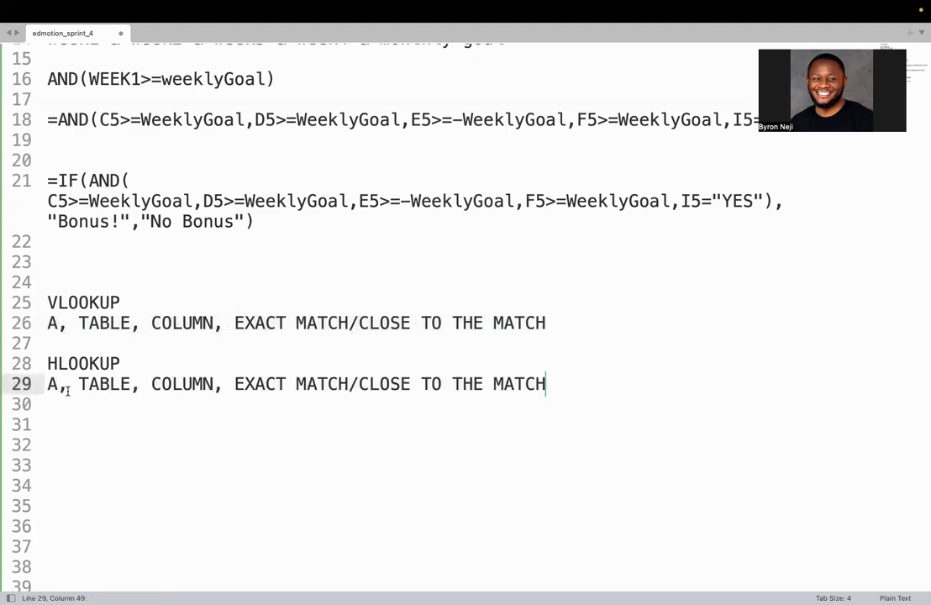
Replace COLUMN with ROW in the HLOOKUP argument line and review its arguments
{"action": "double_click", "coordinate": [181, 383]}
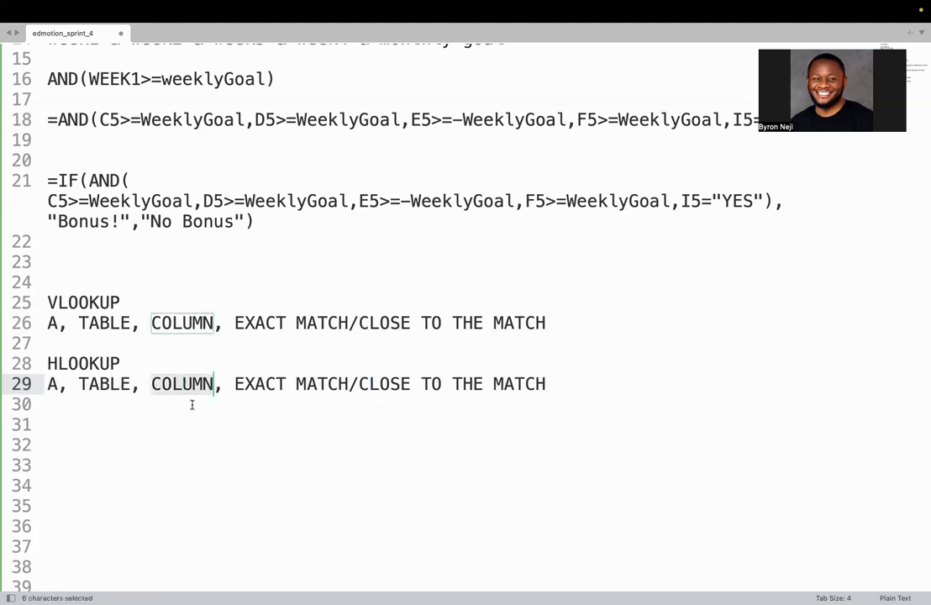
{"action": "type", "text": "ROW"}
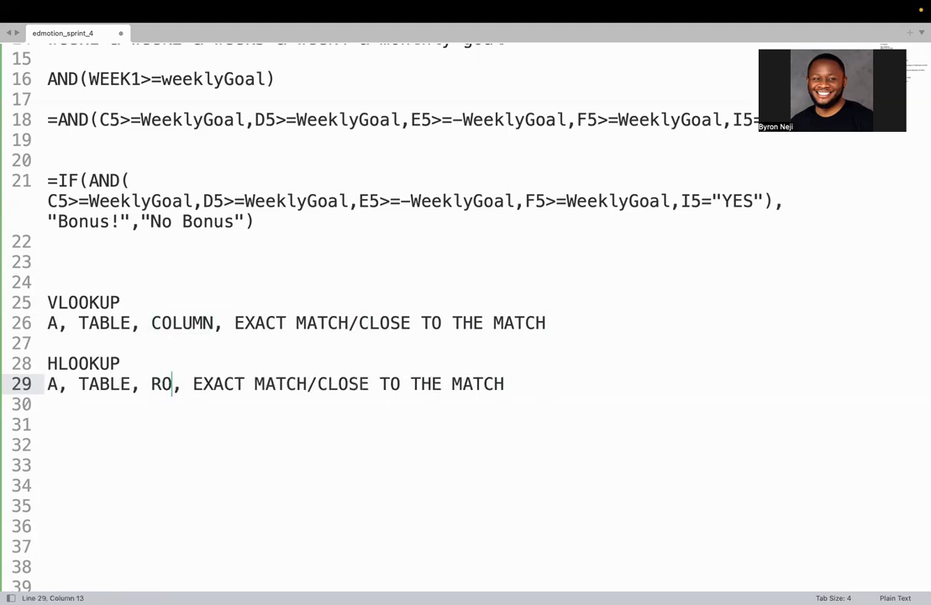
{"action": "left_click", "coordinate": [284, 415]}
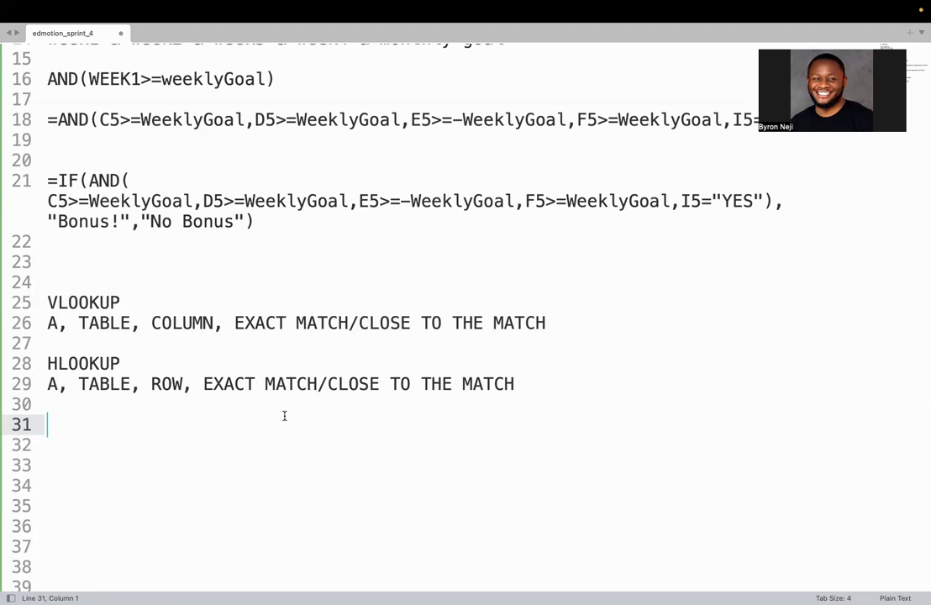
{"action": "left_click_drag", "start_coordinate": [57, 384], "coordinate": [48, 383]}
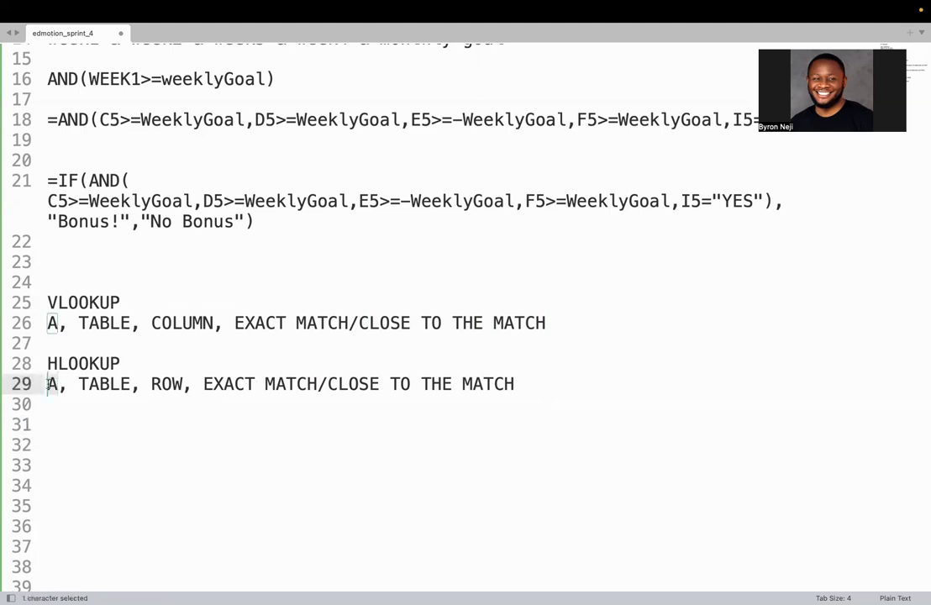
{"action": "left_click", "coordinate": [99, 384]}
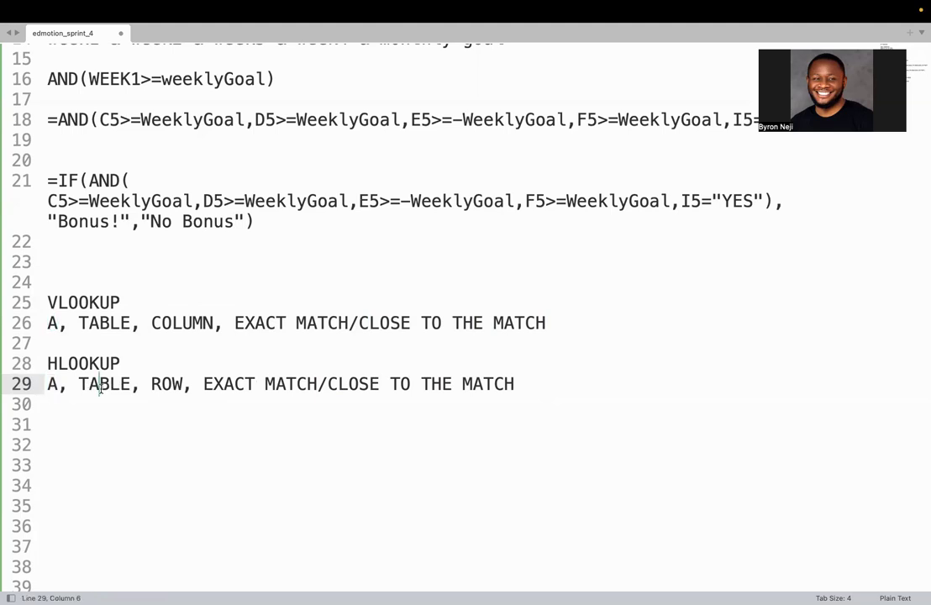
{"action": "left_click", "coordinate": [167, 384]}
{"action": "left_click", "coordinate": [222, 384]}
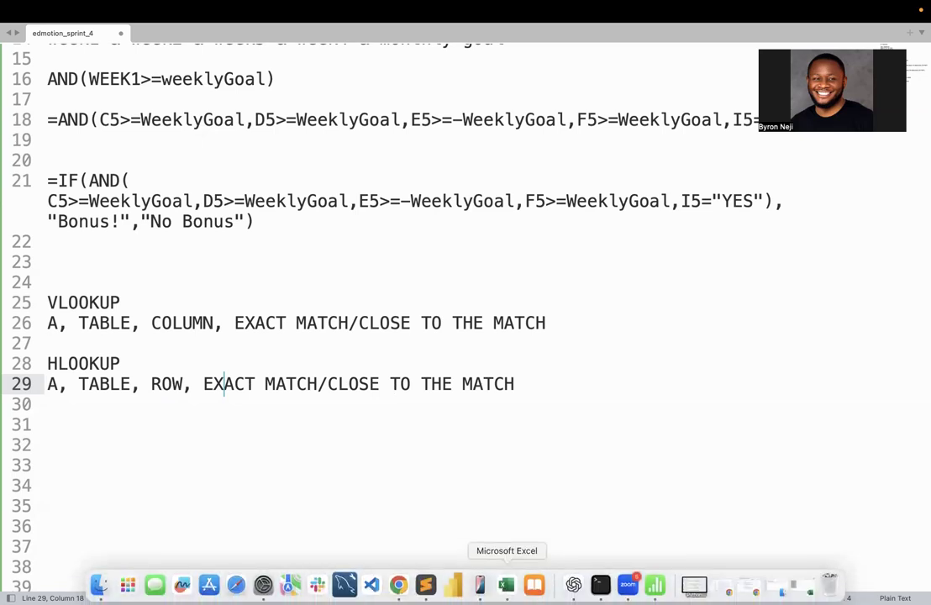
Switch back to Excel and enter May in cell N2 beside the "Enter Month Here:" label
{"action": "left_click", "coordinate": [505, 586]}
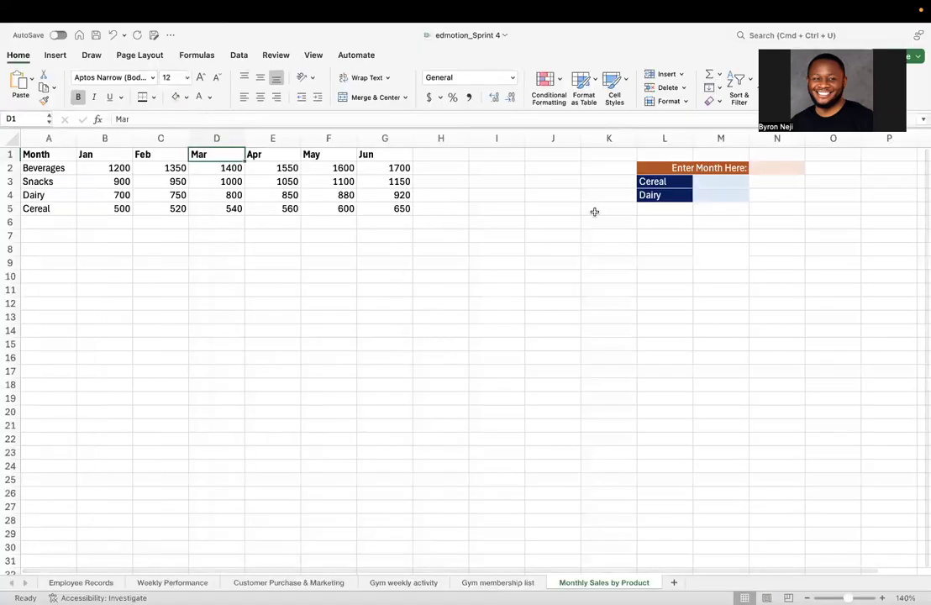
{"action": "left_click", "coordinate": [765, 168]}
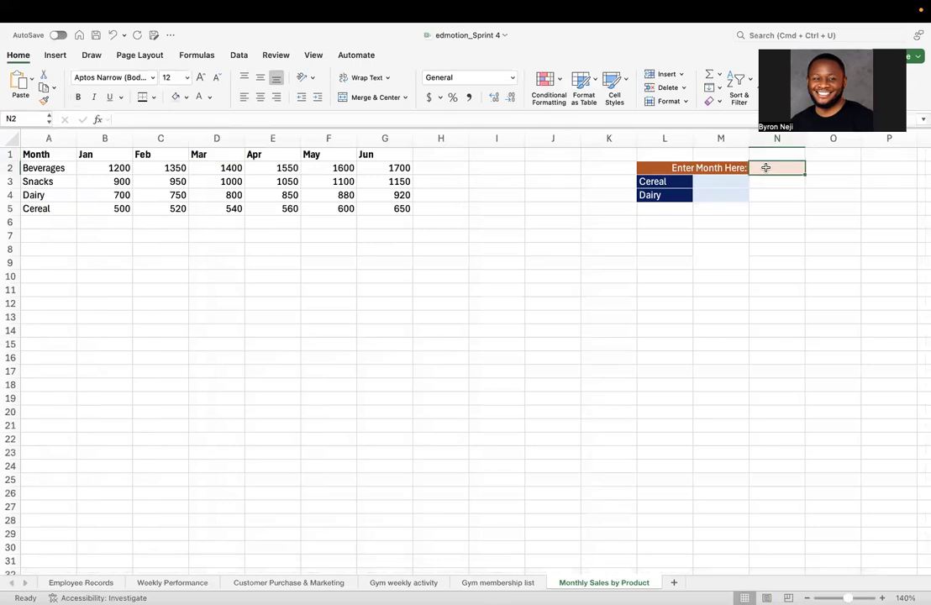
{"action": "type", "text": "May"}
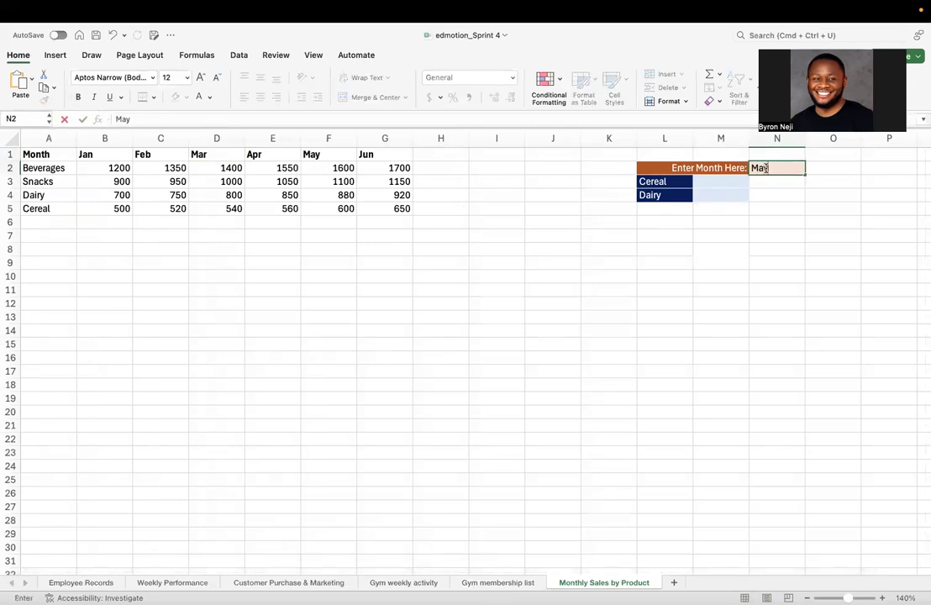
{"action": "left_click", "coordinate": [752, 279]}
{"action": "left_click", "coordinate": [776, 169]}
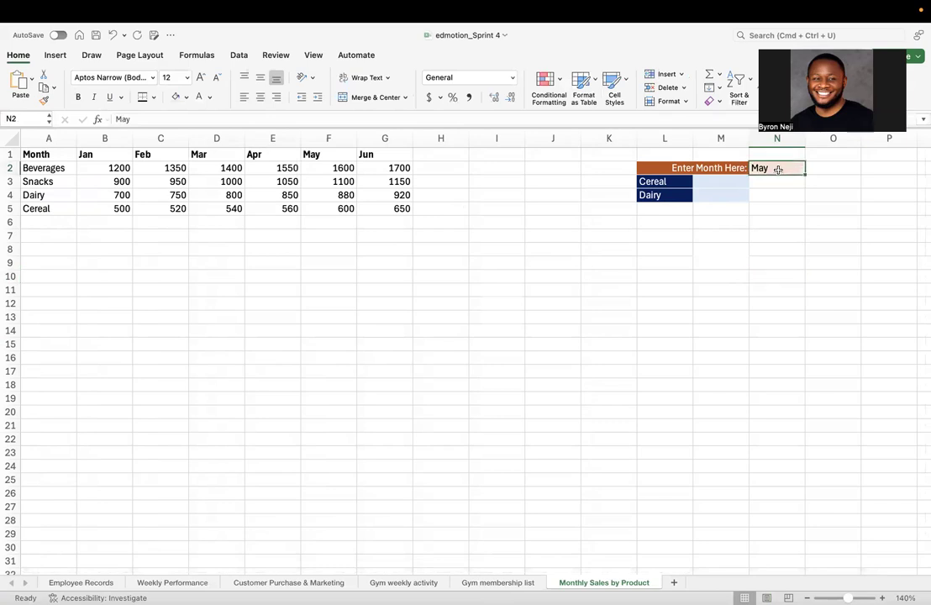
{"action": "left_click", "coordinate": [719, 182]}
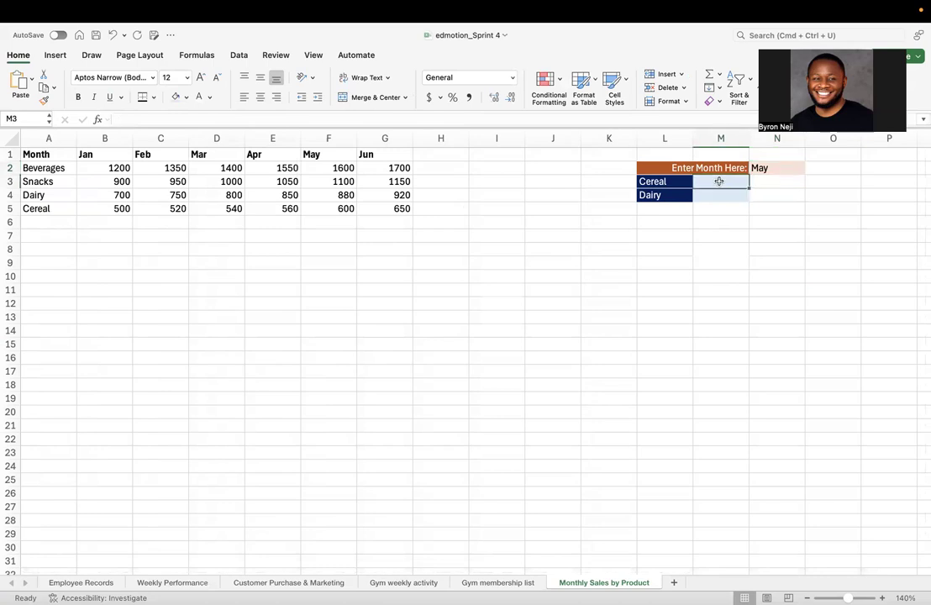
{"action": "type", "text": "="}
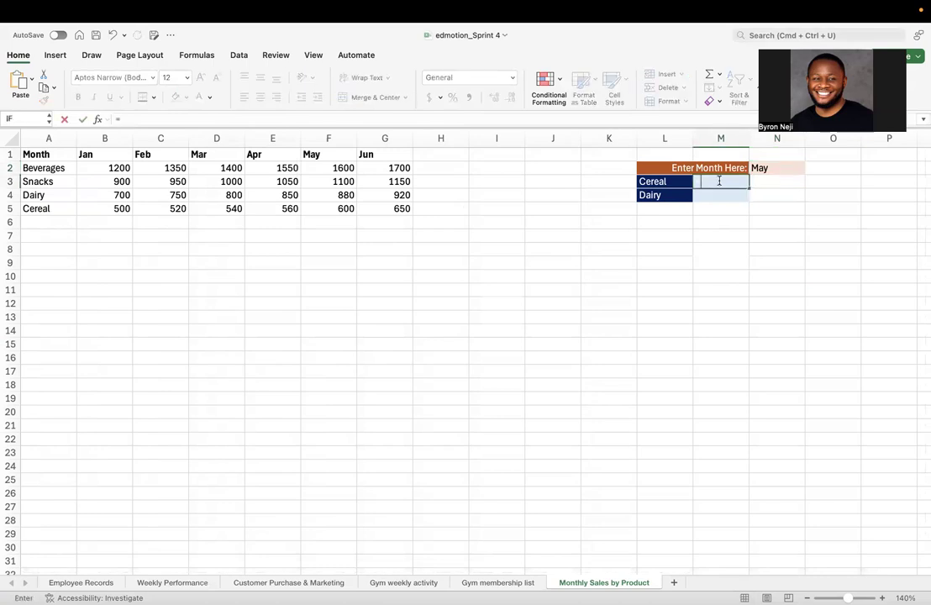
{"action": "key", "text": "Escape"}
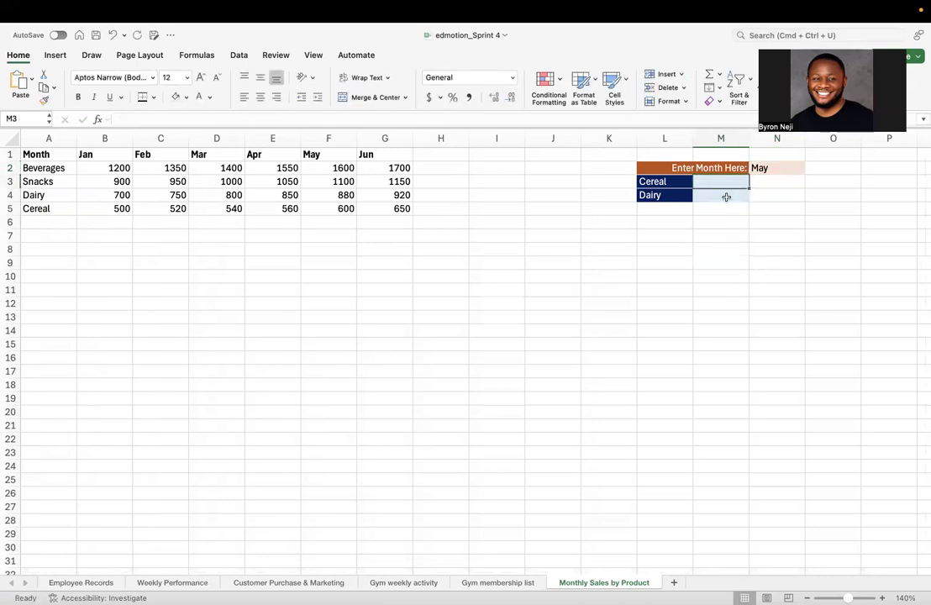
Set the font color of the result cells M3:M4 to black
{"action": "left_click_drag", "start_coordinate": [721, 184], "coordinate": [694, 201]}
{"action": "left_click", "coordinate": [210, 99]}
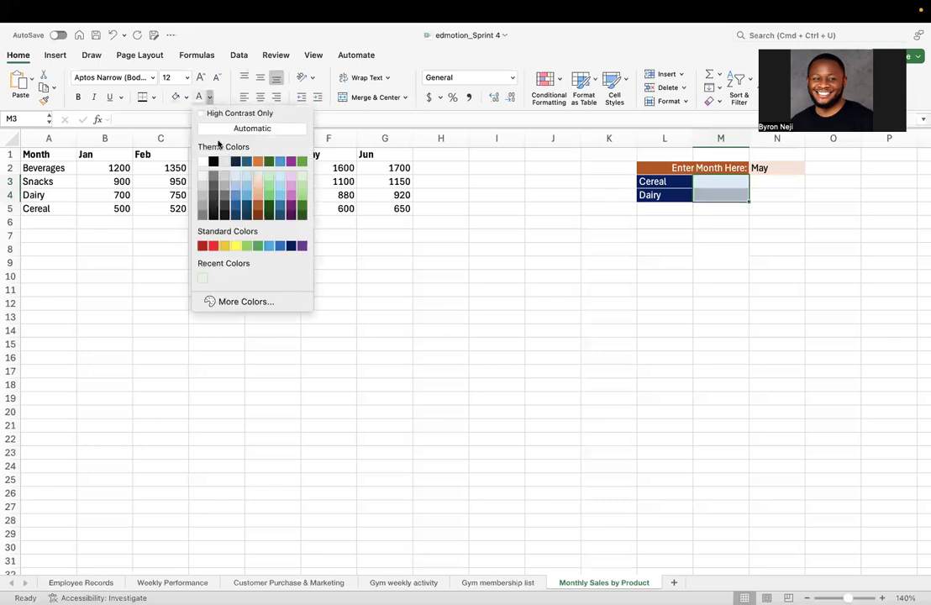
{"action": "left_click", "coordinate": [214, 162]}
{"action": "left_click", "coordinate": [709, 260]}
Start an HLOOKUP formula in cell M3 beside Cereal, using the month cell N2 as the lookup value
{"action": "left_click", "coordinate": [723, 180]}
{"action": "type", "text": "="}
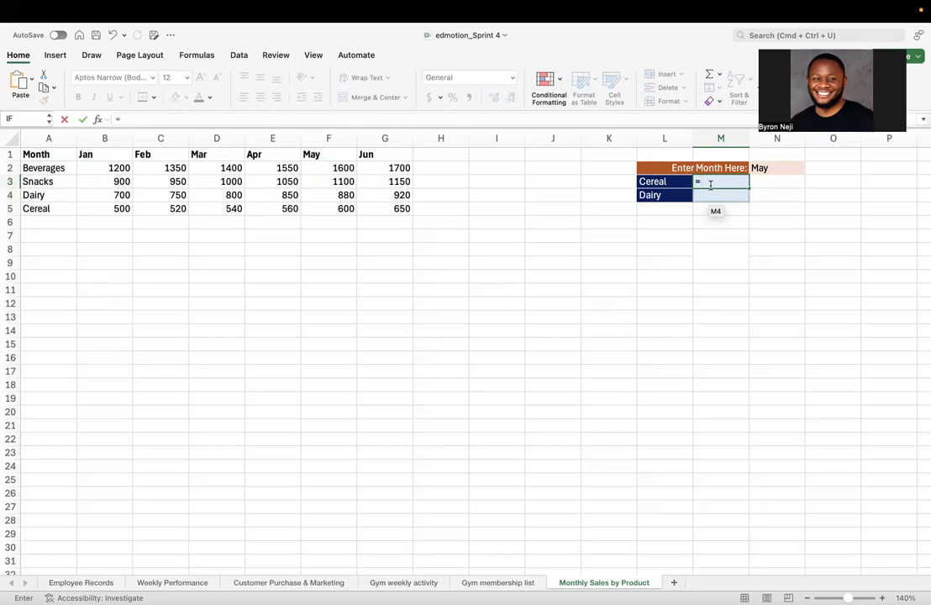
{"action": "type", "text": "h"}
{"action": "key", "text": "BackSpace"}
{"action": "type", "text": "HLOOK"}
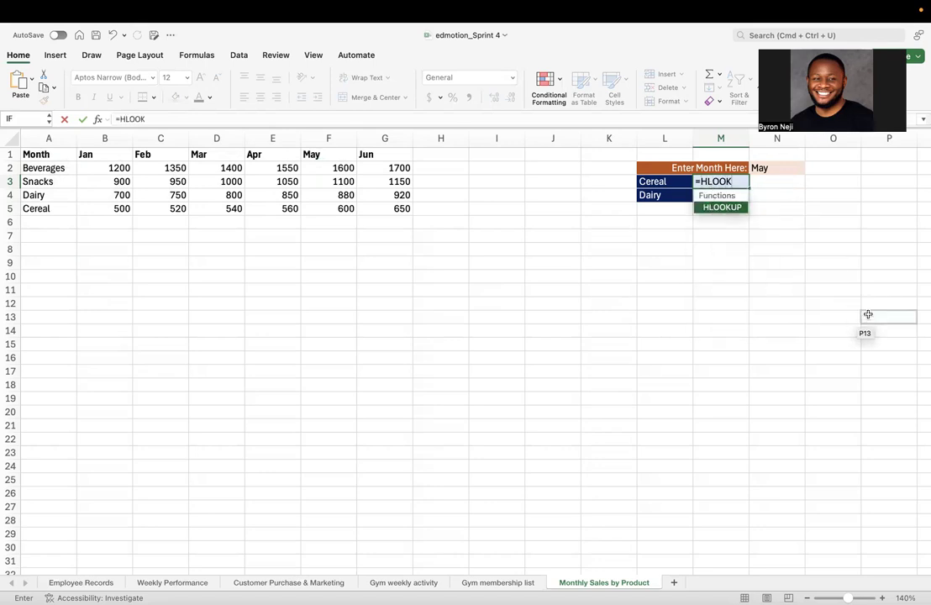
{"action": "key", "text": "Tab"}
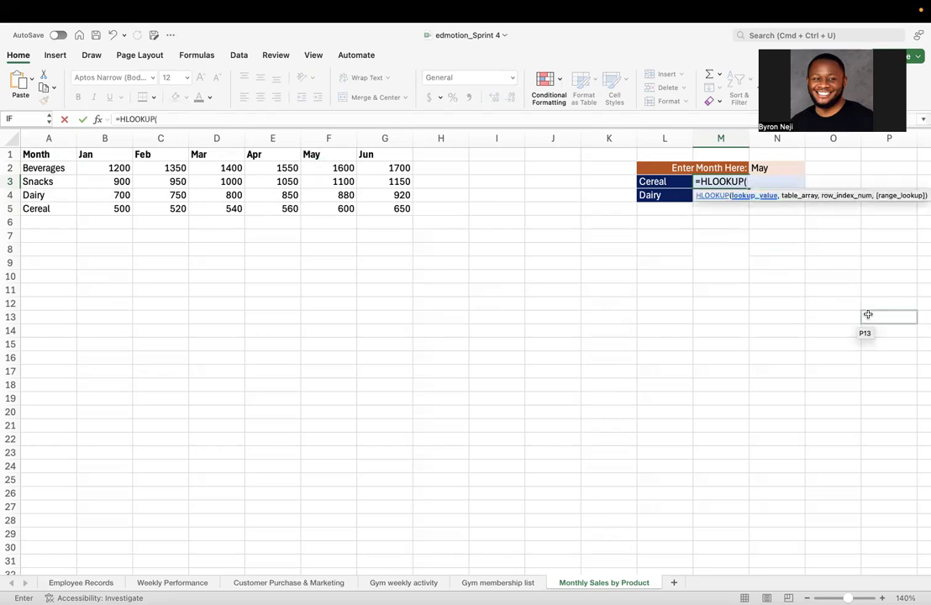
{"action": "left_click", "coordinate": [776, 167]}
{"action": "type", "text": ","}
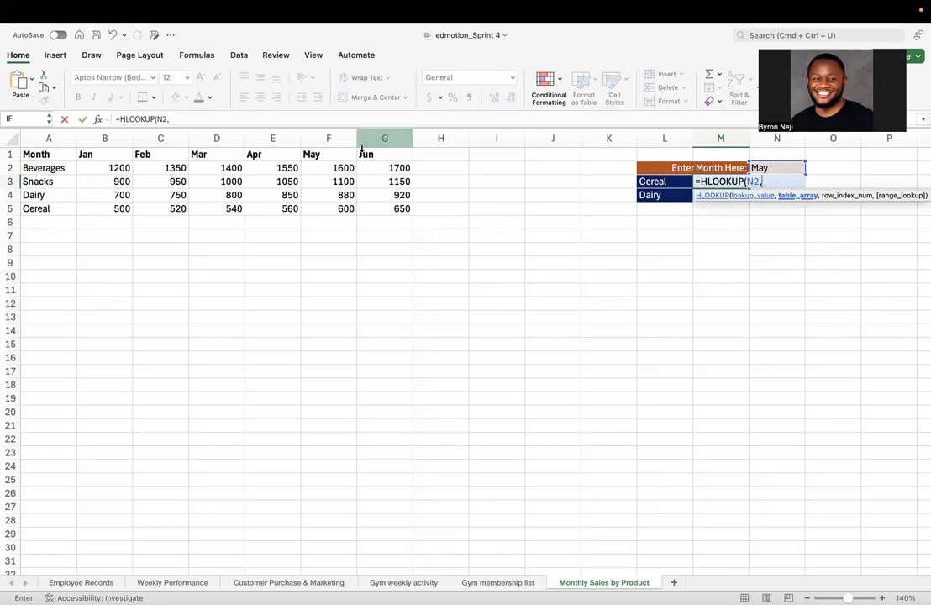
Complete the Cereal HLOOKUP with table array A1:G5, row index 5 and FALSE, and check its result against Cereal's May sales in the table
{"action": "left_click", "coordinate": [29, 154]}
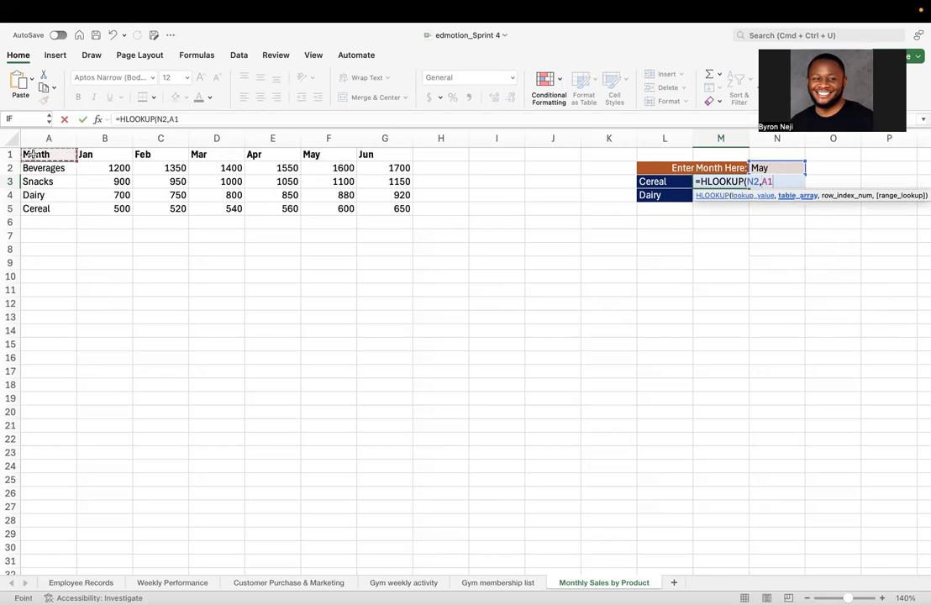
{"action": "left_click", "coordinate": [410, 211], "text": "shift"}
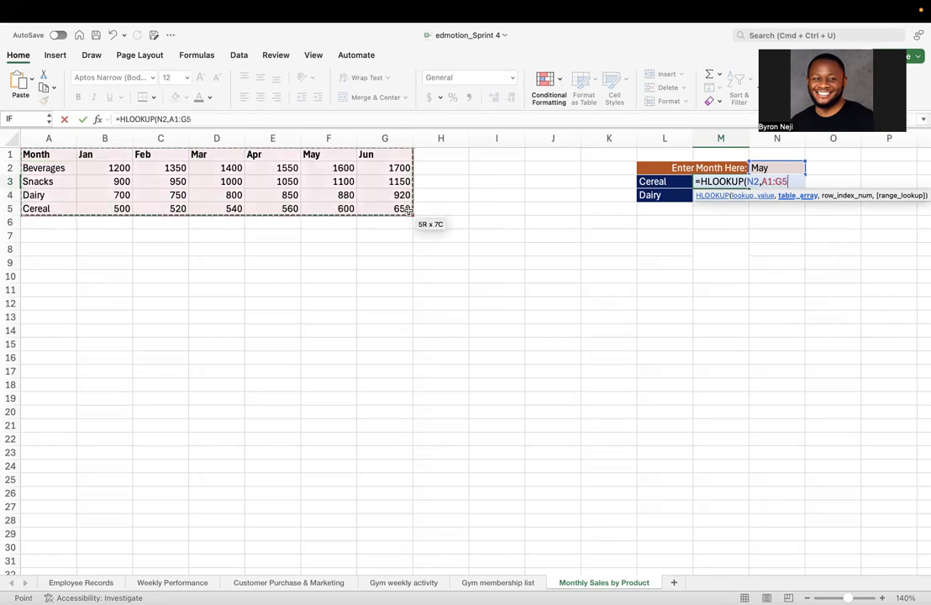
{"action": "type", "text": ",5"}
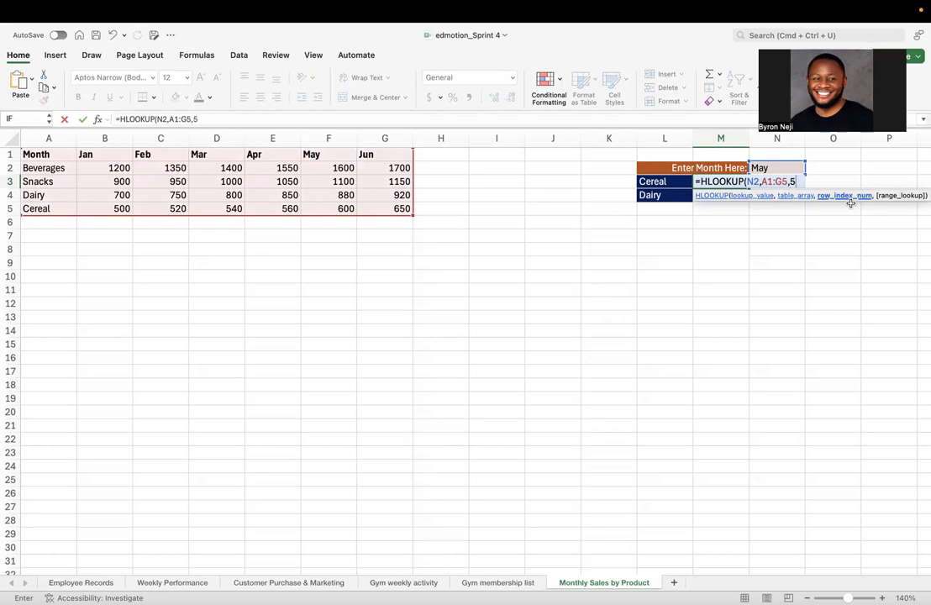
{"action": "type", "text": ","}
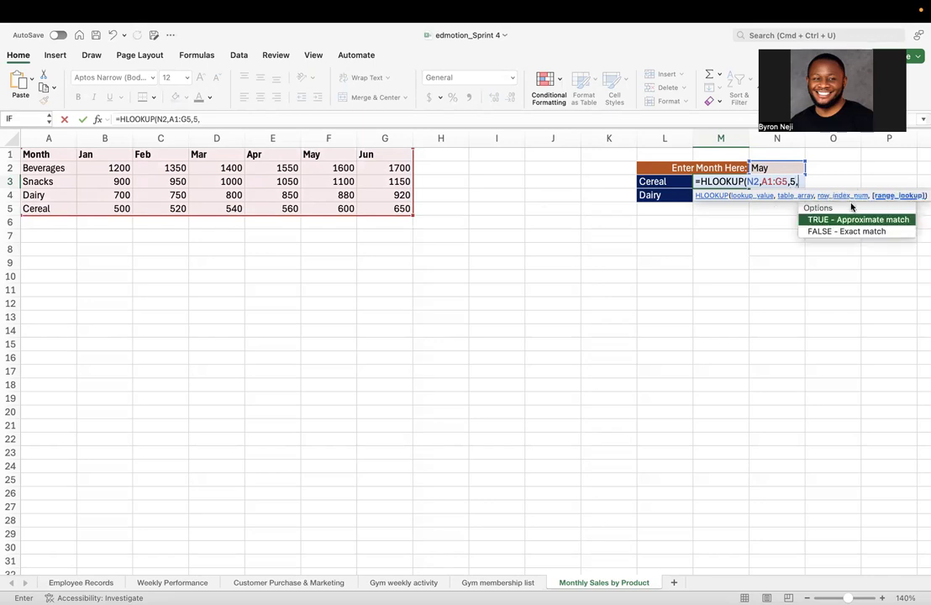
{"action": "type", "text": "FALSE"}
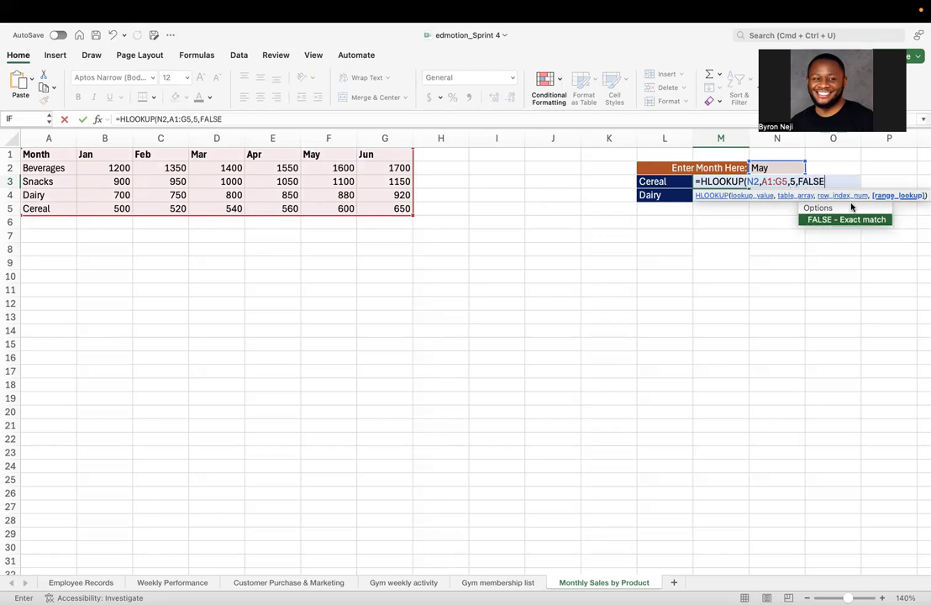
{"action": "type", "text": ")"}
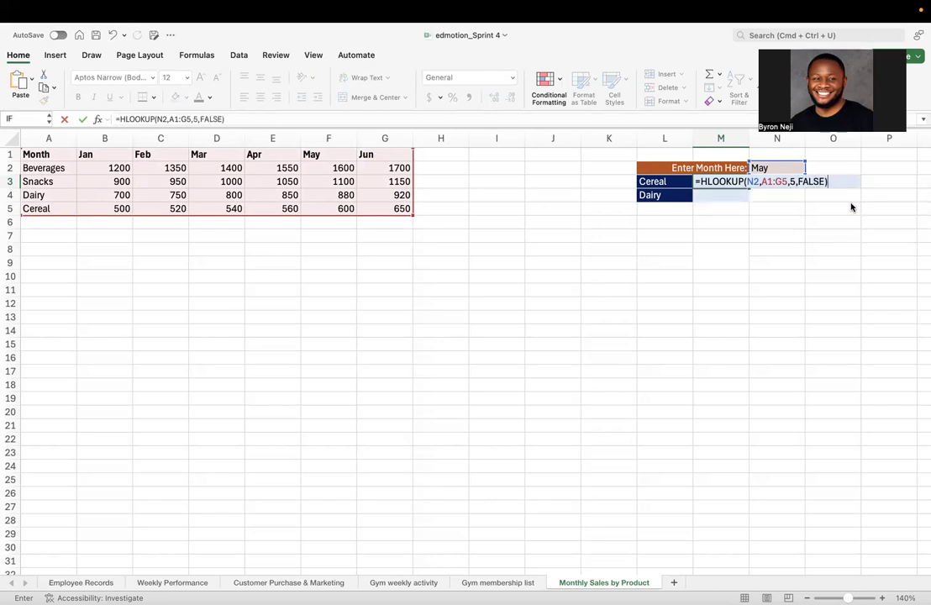
{"action": "key", "text": "Return"}
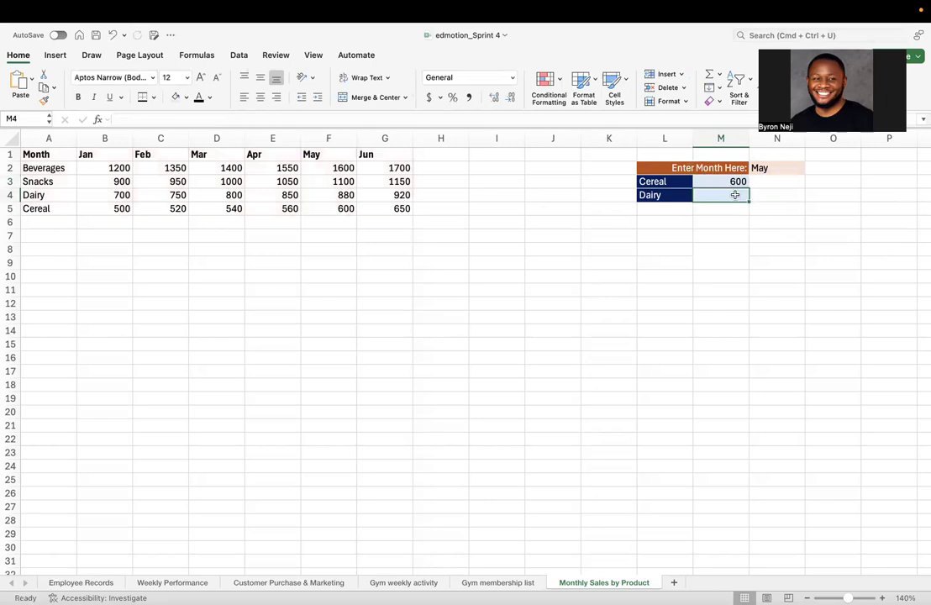
{"action": "left_click", "coordinate": [739, 183]}
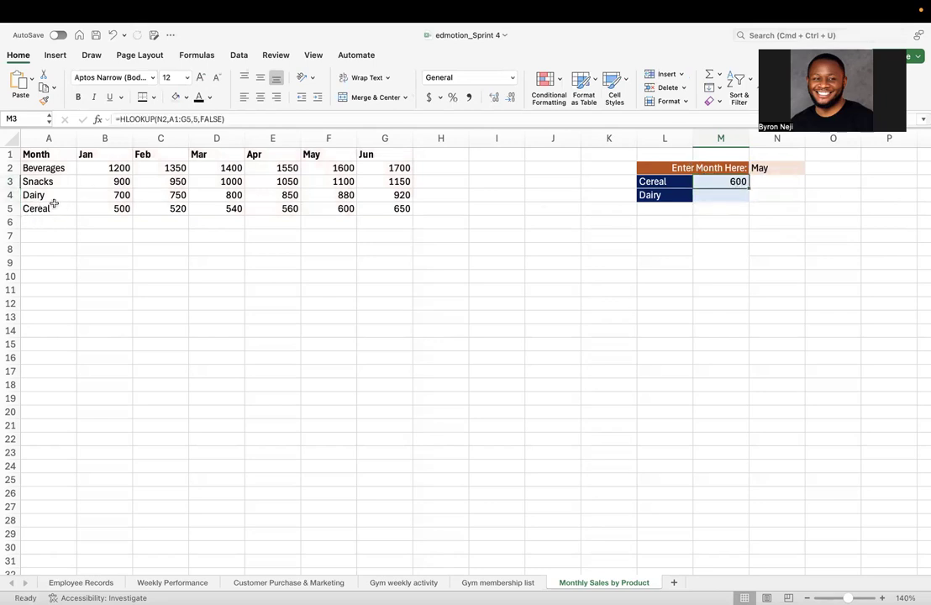
{"action": "left_click", "coordinate": [347, 210]}
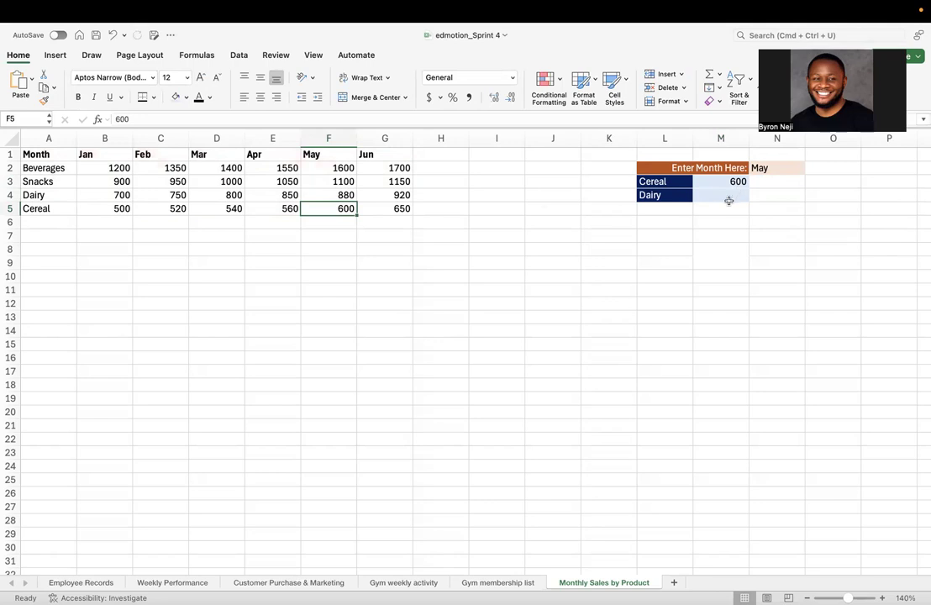
Replace the product label in L3 with Snacks and inspect the HLOOKUP formula in M3
{"action": "left_click", "coordinate": [666, 182]}
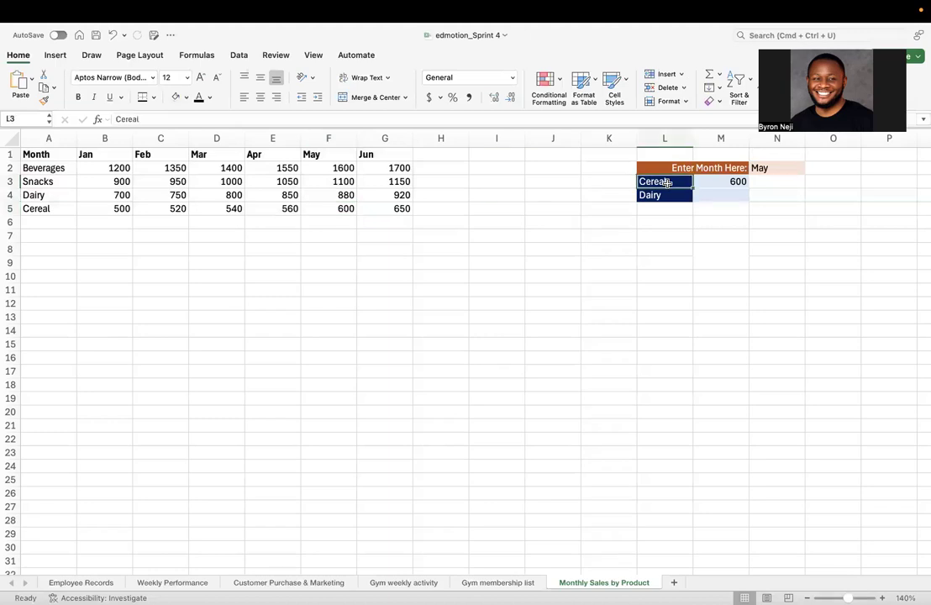
{"action": "type", "text": "Snacks"}
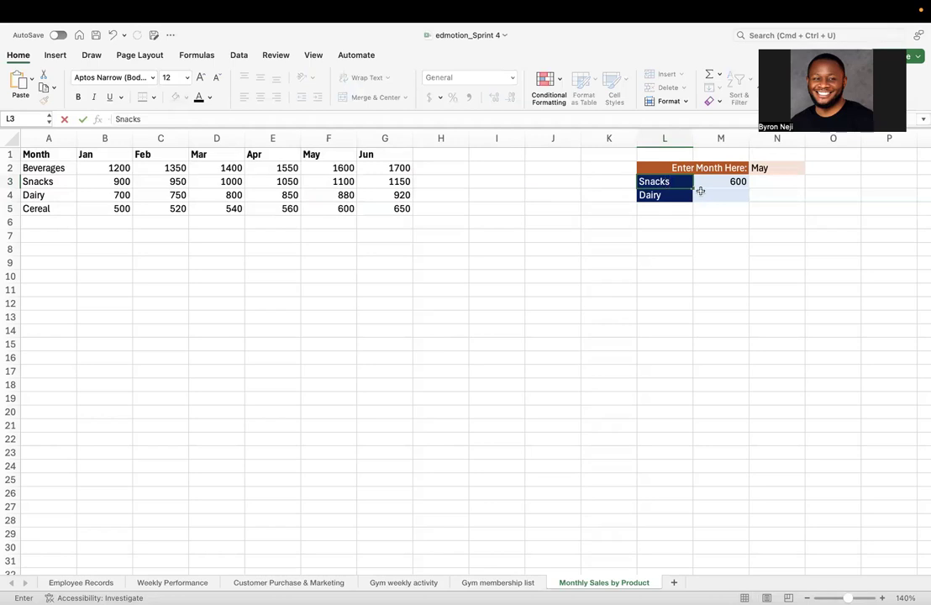
{"action": "key", "text": "Return"}
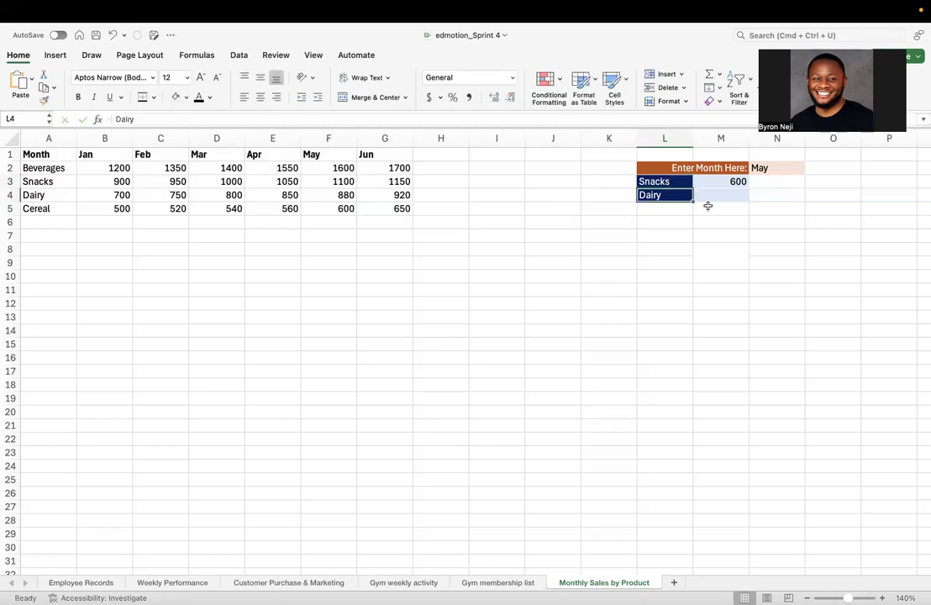
{"action": "double_click", "coordinate": [722, 181]}
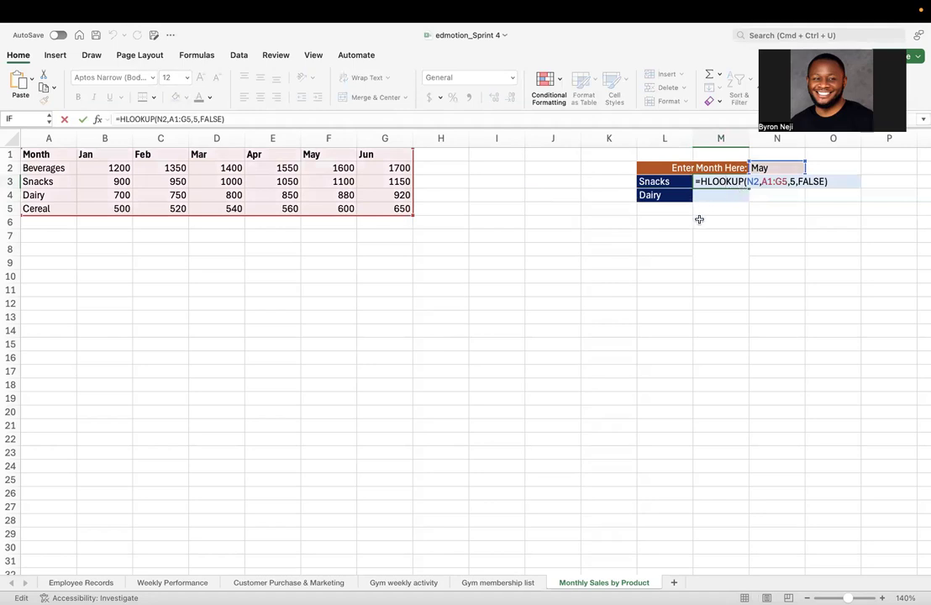
{"action": "left_click", "coordinate": [660, 250]}
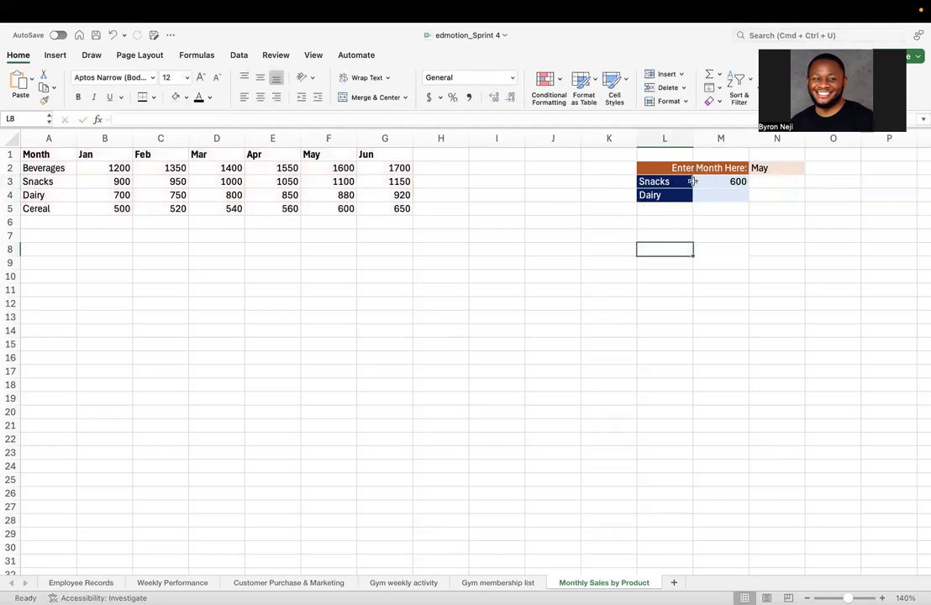
{"action": "left_click", "coordinate": [697, 182]}
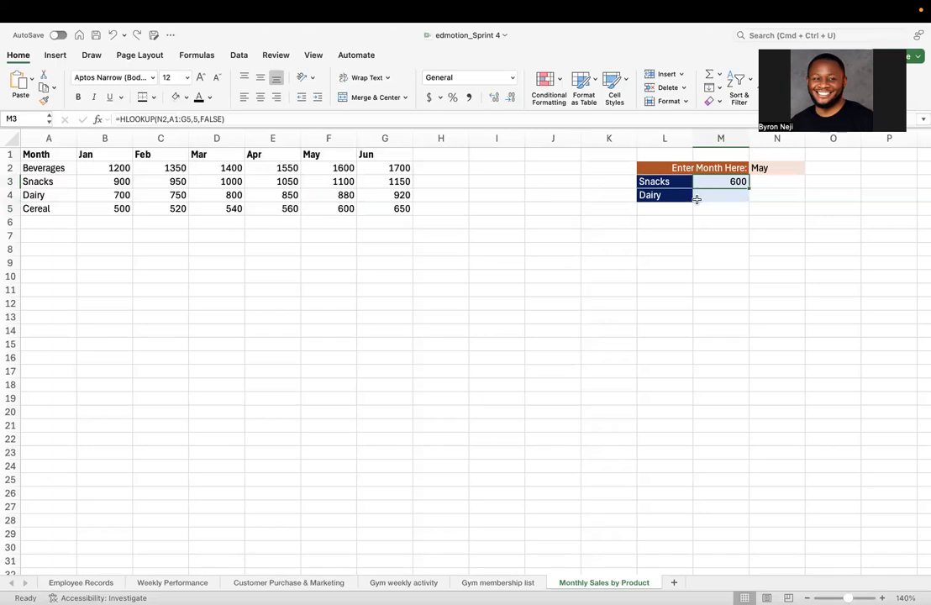
Set the row index of the HLOOKUP in M3 to 3 and check the result against Snacks' May sales in the table
{"action": "left_click", "coordinate": [667, 183]}
{"action": "double_click", "coordinate": [730, 181]}
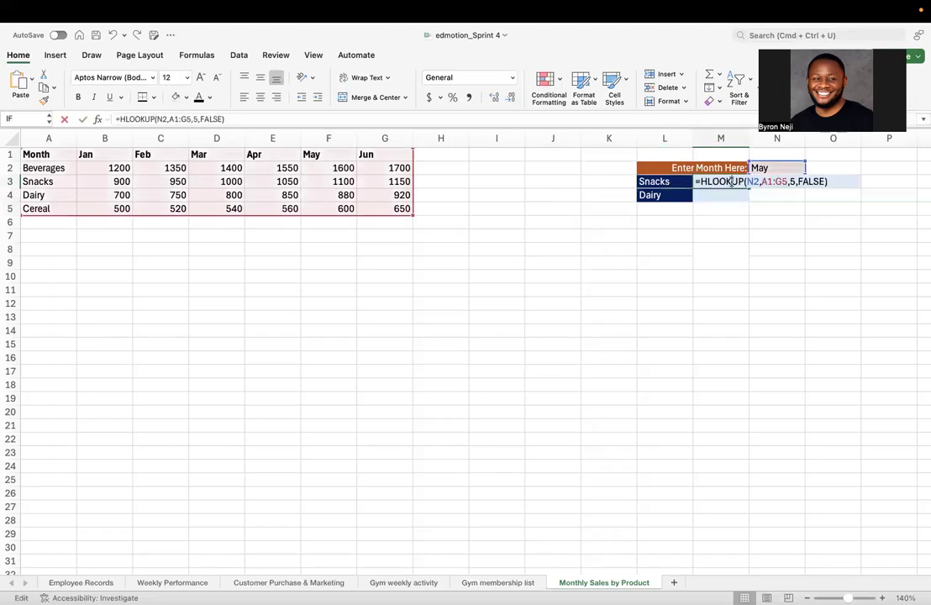
{"action": "left_click", "coordinate": [797, 181]}
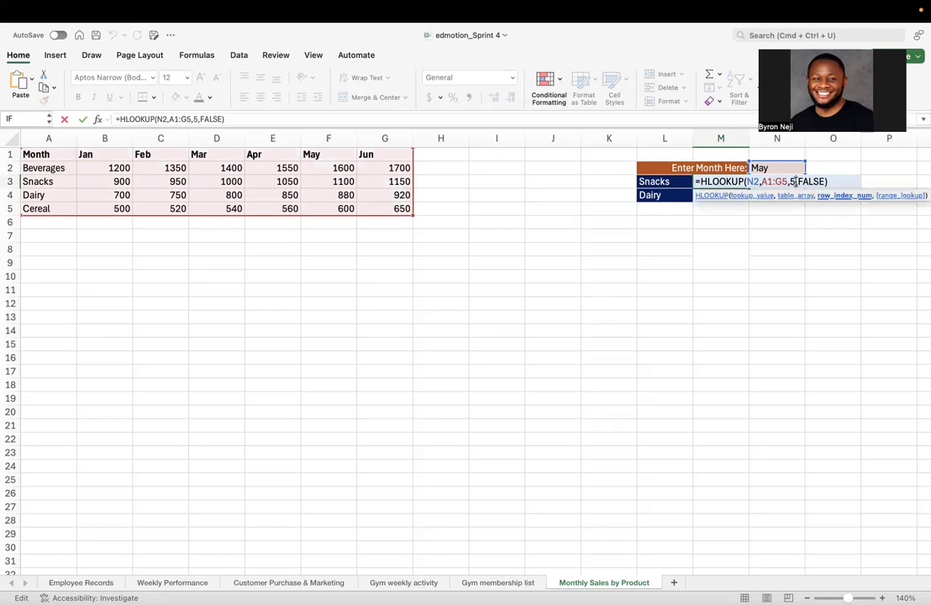
{"action": "key", "text": "BackSpace"}
{"action": "type", "text": "3"}
{"action": "key", "text": "Return"}
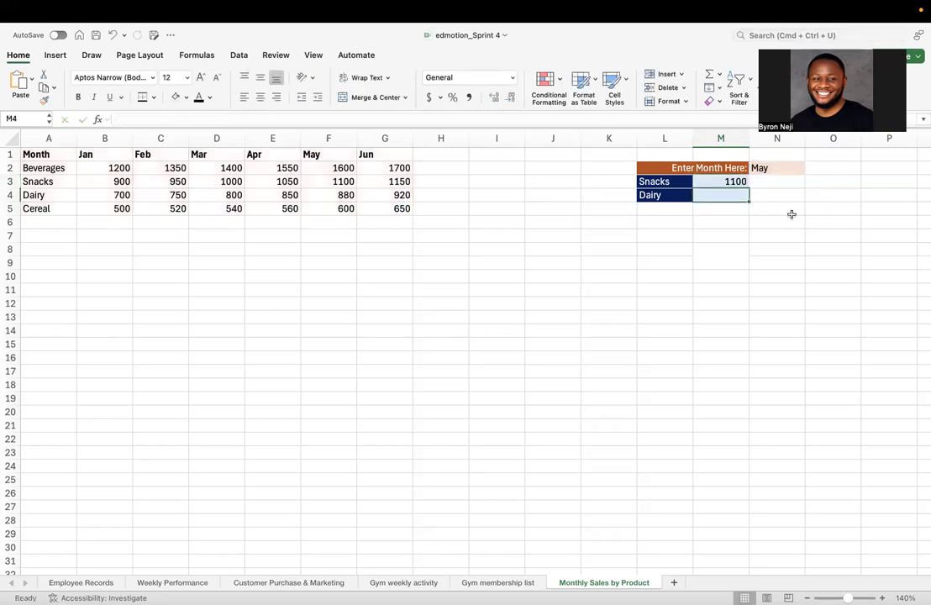
{"action": "left_click", "coordinate": [735, 184]}
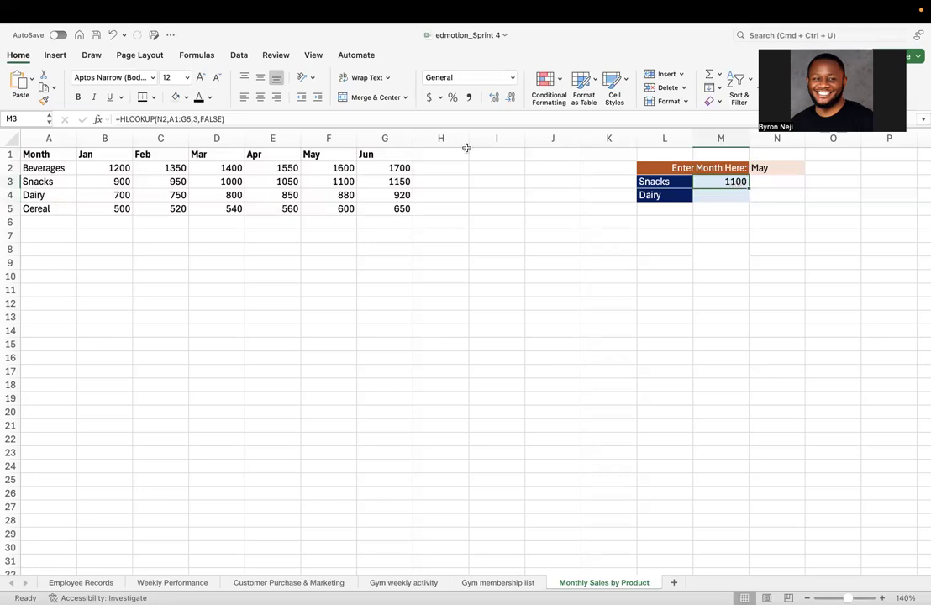
{"action": "left_click", "coordinate": [340, 183]}
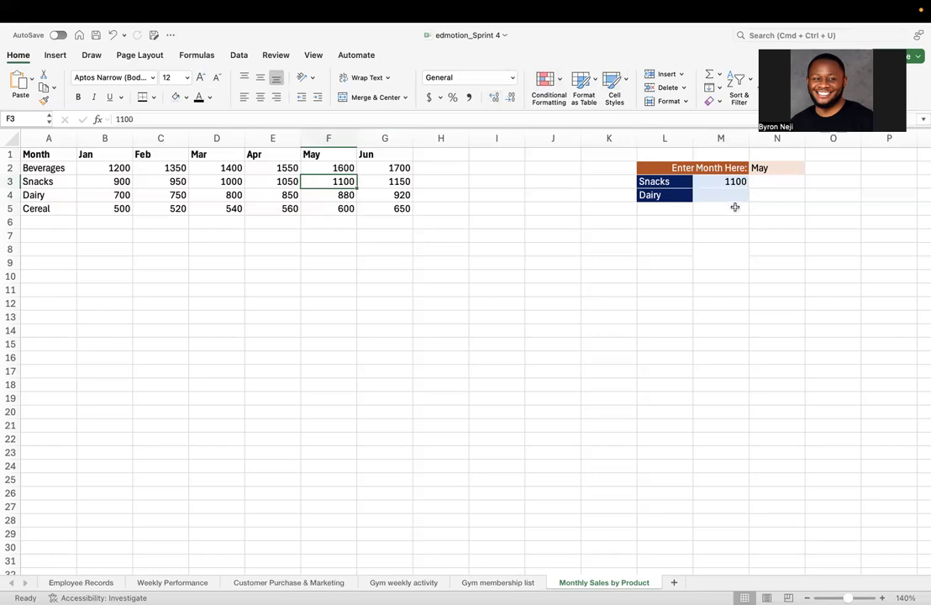
Change the month in cell N2 to Feb and check the Snacks result in M3
{"action": "left_click", "coordinate": [768, 169]}
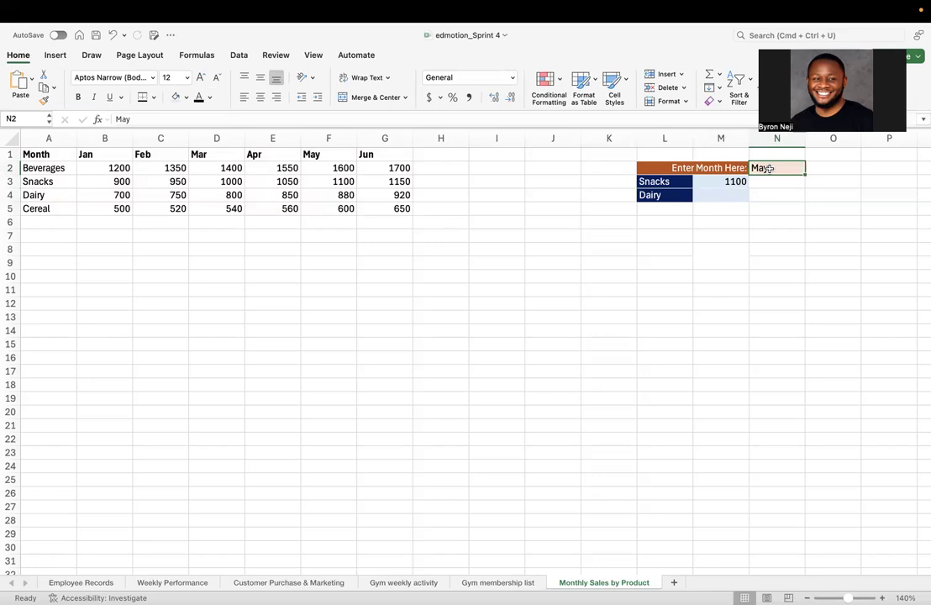
{"action": "type", "text": "Feb"}
{"action": "key", "text": "Return"}
{"action": "left_click", "coordinate": [725, 183]}
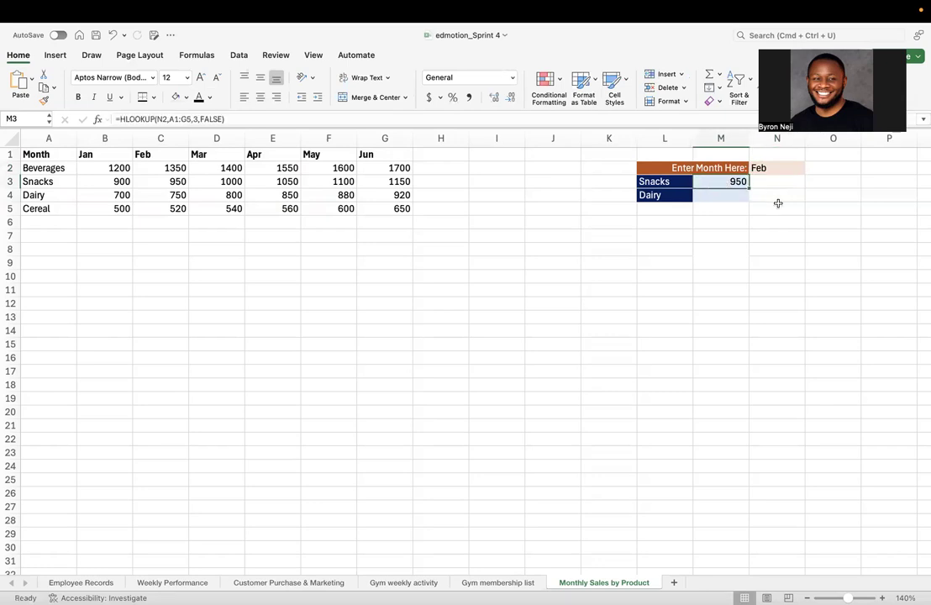